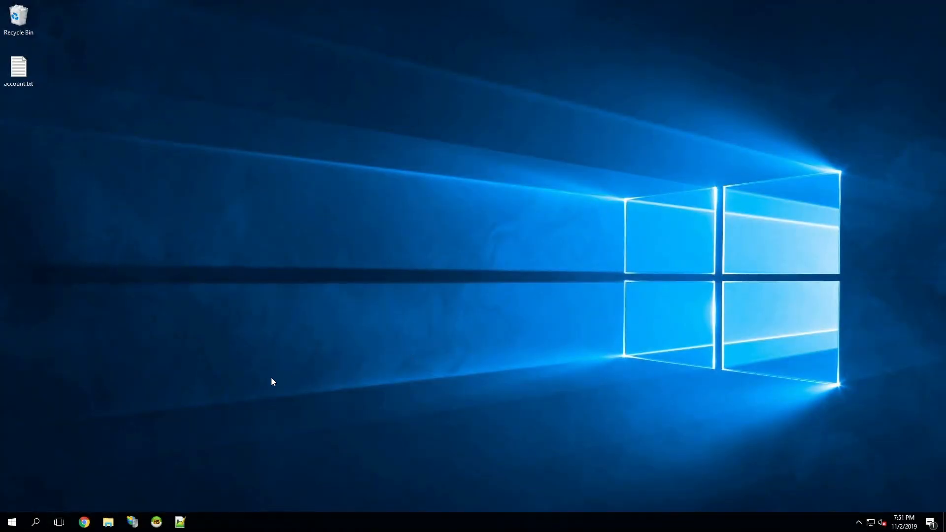
Open the DayZ server folder at C:\Servers\DayZ in File Explorer.
click(108, 522)
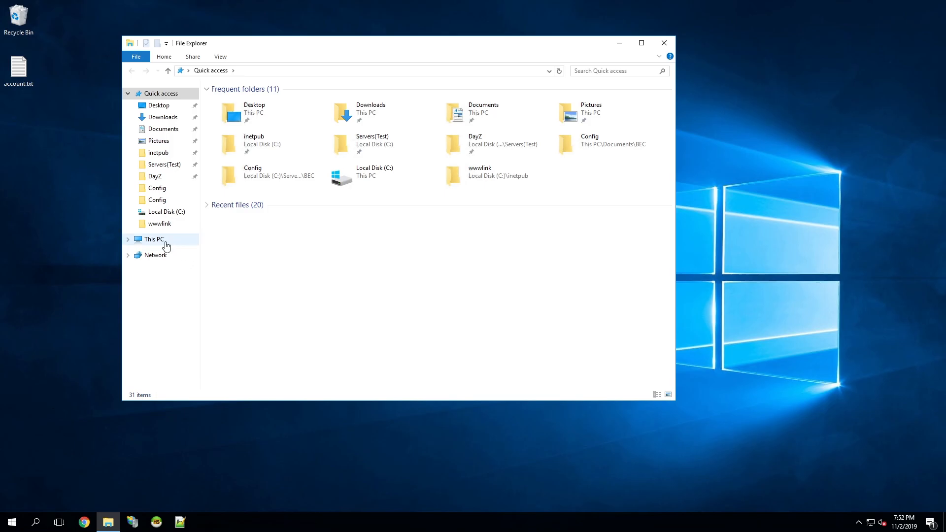
click(166, 245)
double_click(268, 179)
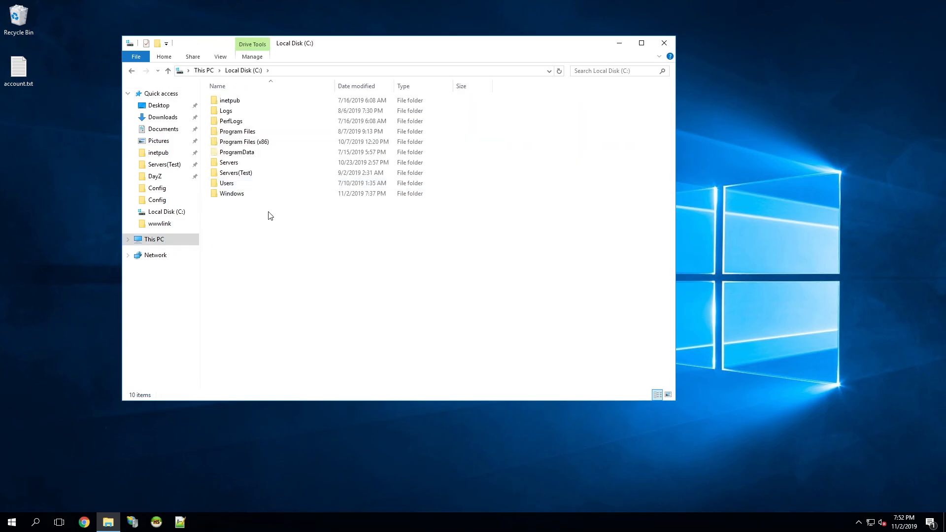
double_click(254, 163)
double_click(248, 111)
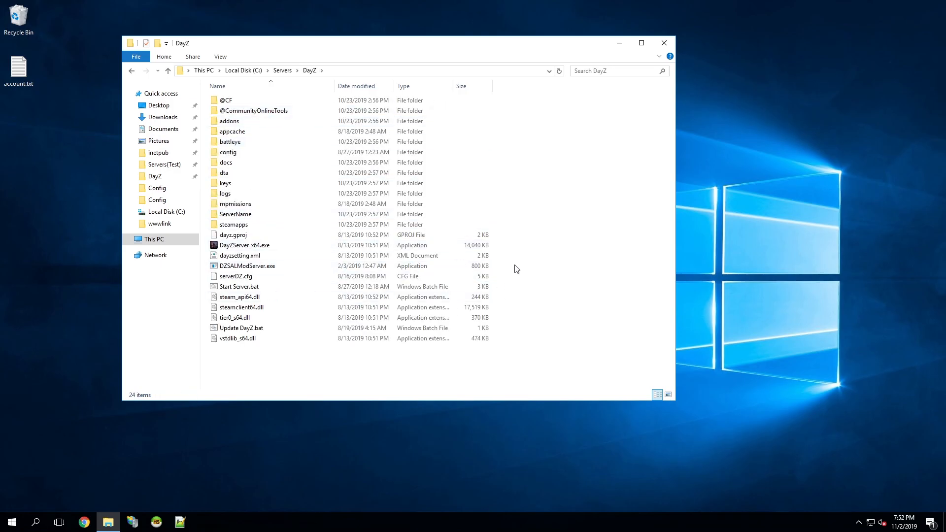
Create a new text document named Modlist.txt in the DayZ folder.
right_click(516, 268)
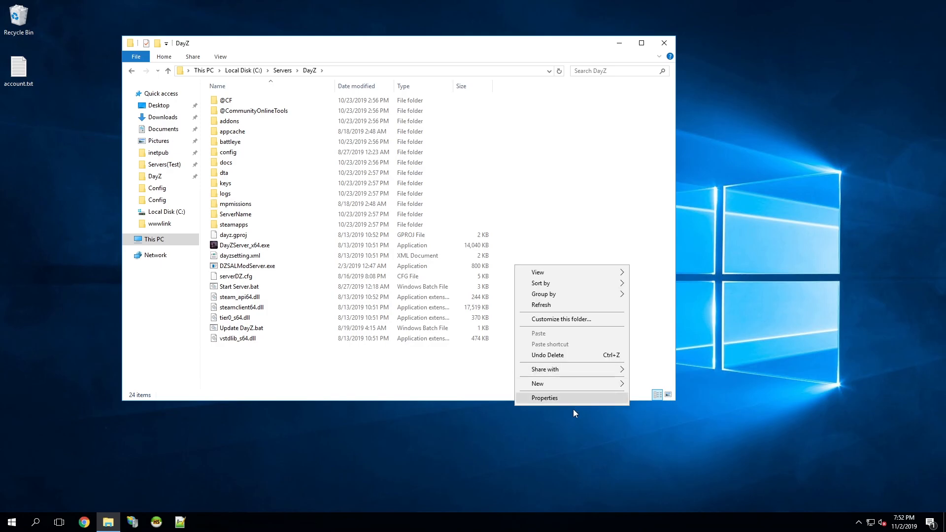
mouse_move(623, 383)
click(650, 442)
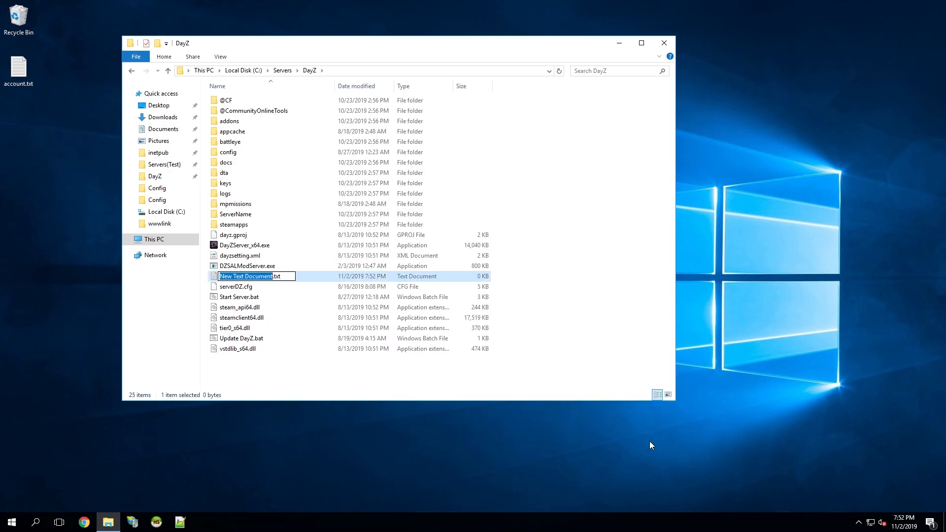
text(Modlist)
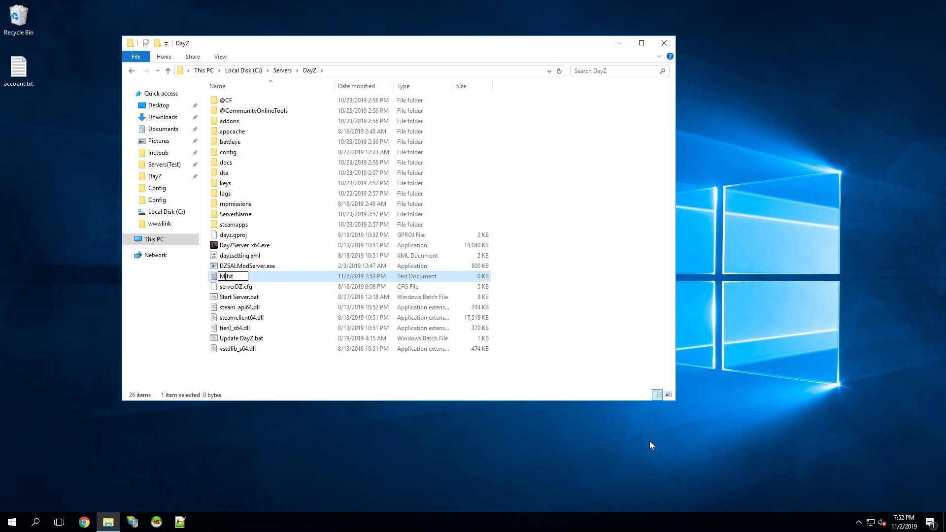
key(Return)
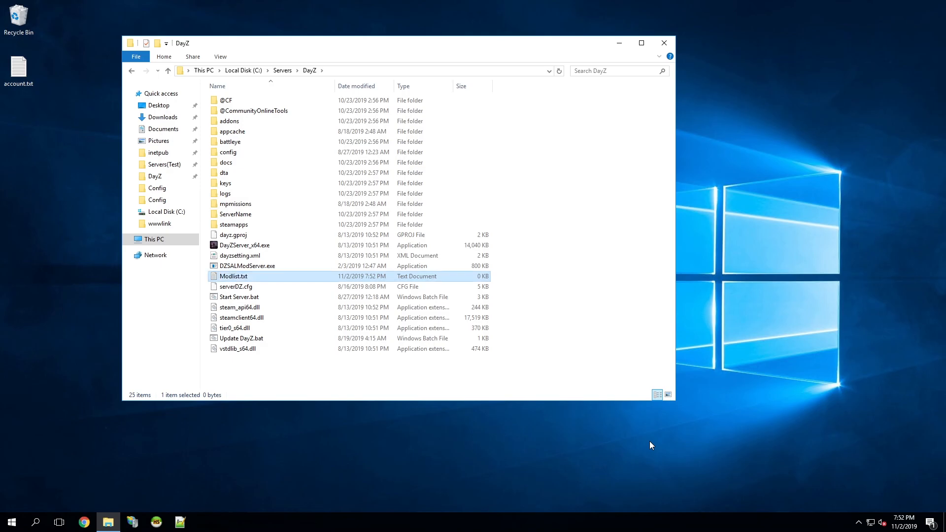
key(Return)
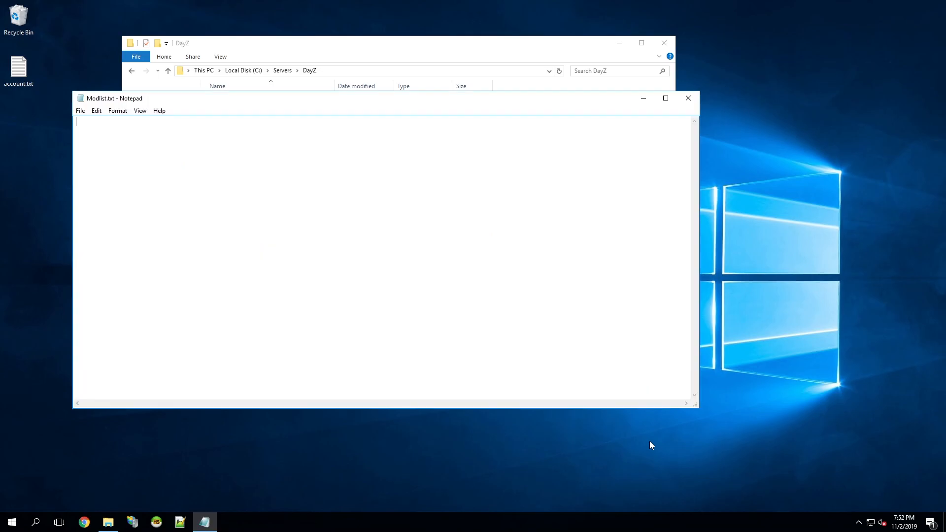
drag(327, 102, 521, 169)
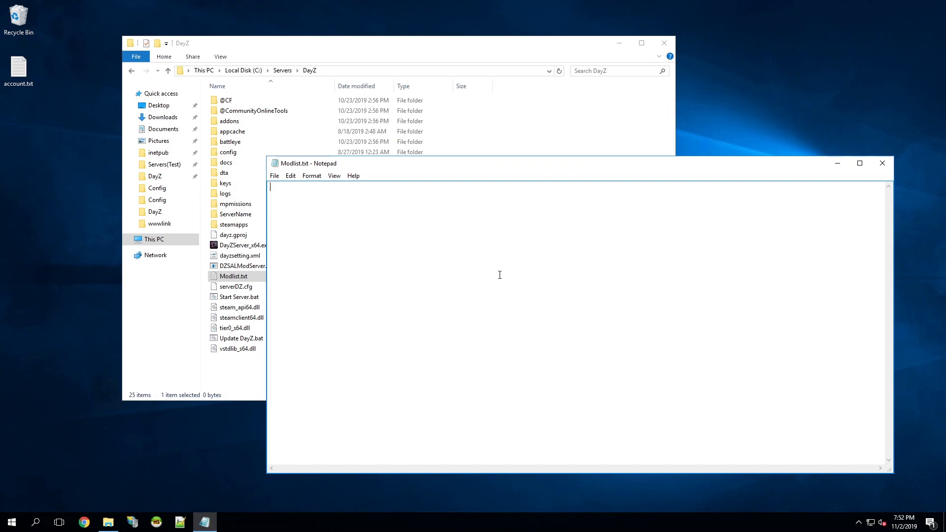
text(12345,)
text(@CF )
text(416546)
text(,@)
text(Community)
text(O)
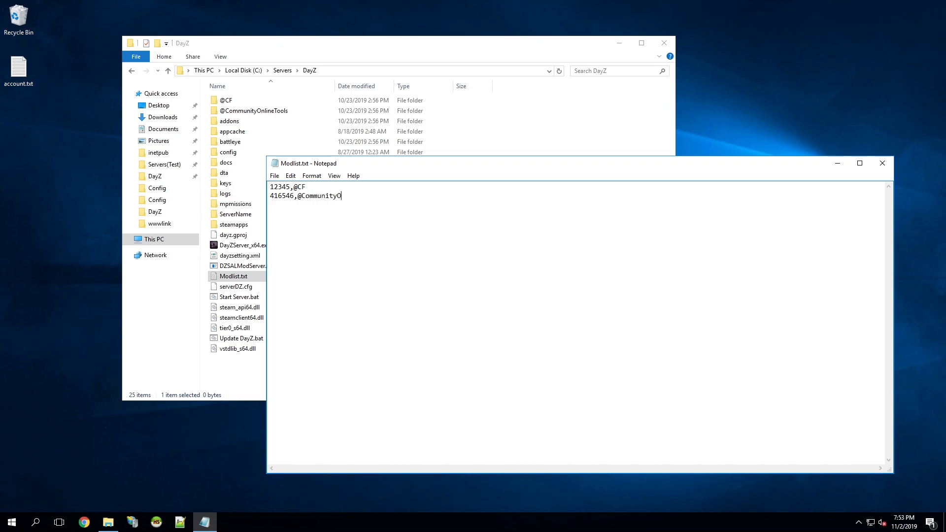
text(nlineTools)
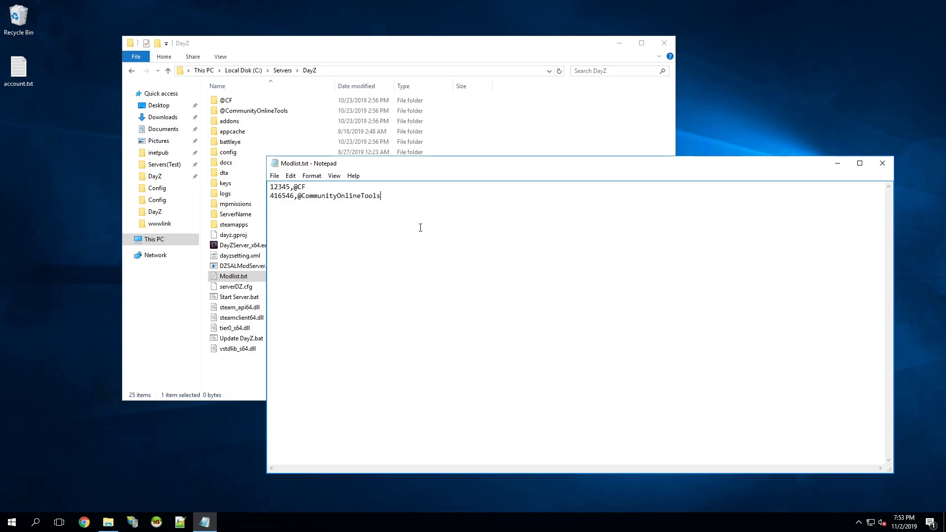
click(244, 98)
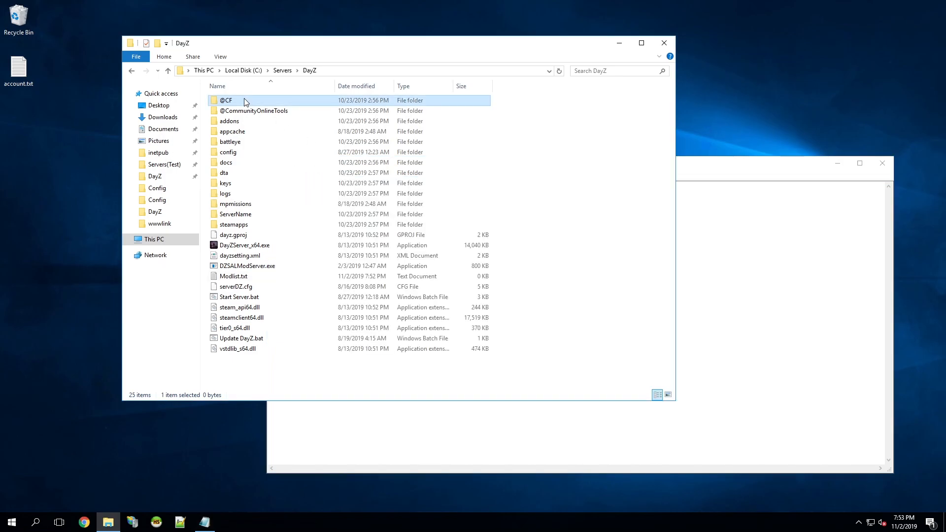
double_click(262, 101)
click(246, 113)
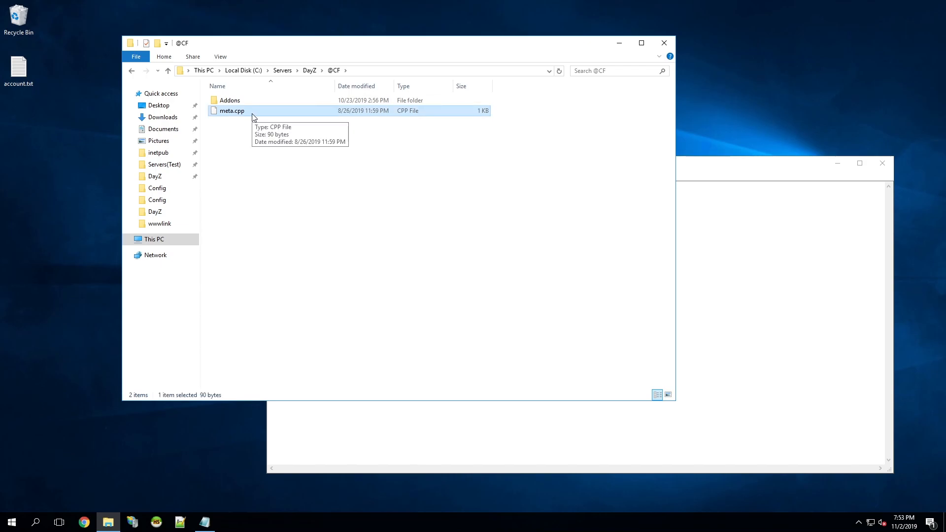
right_click(255, 117)
click(295, 176)
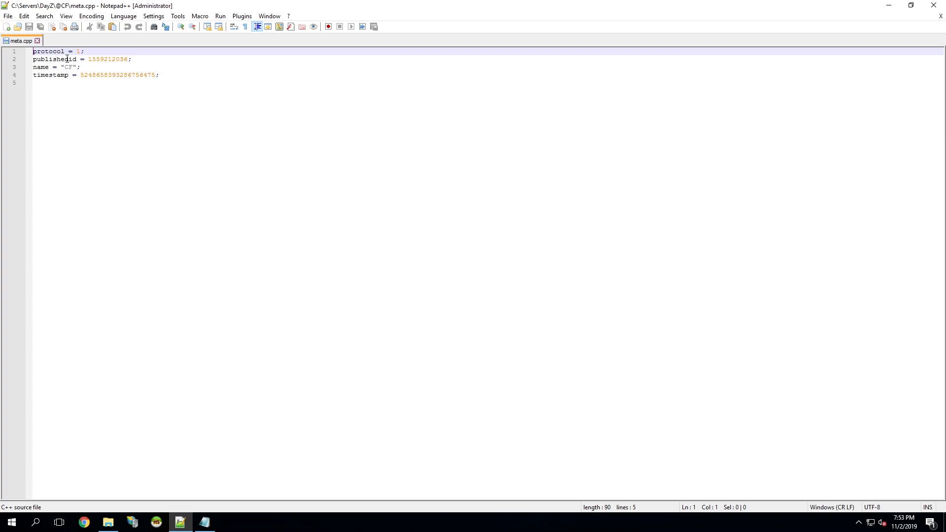
double_click(68, 59)
double_click(104, 60)
key(ctrl+c)
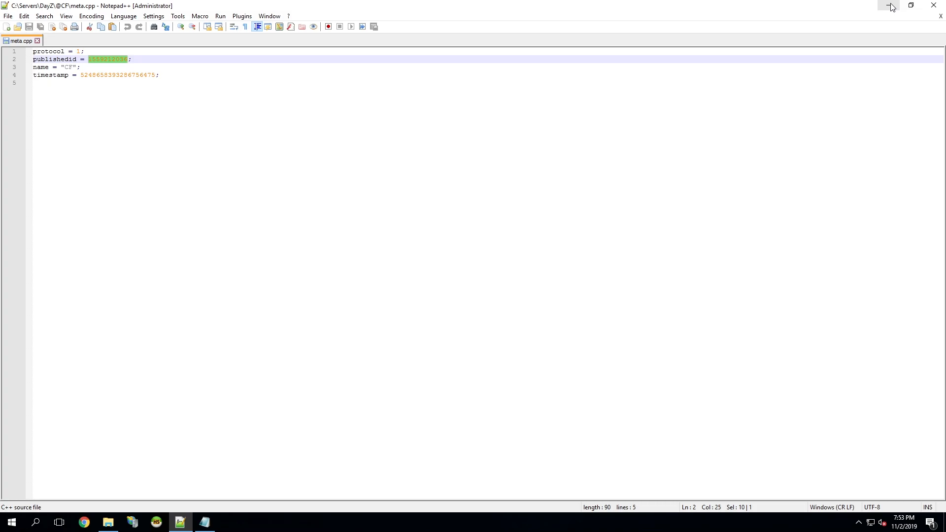
click(934, 5)
key(BackSpace)
key(BackSpace)
key(BackSpace)
key(BackSpace)
key(BackSpace)
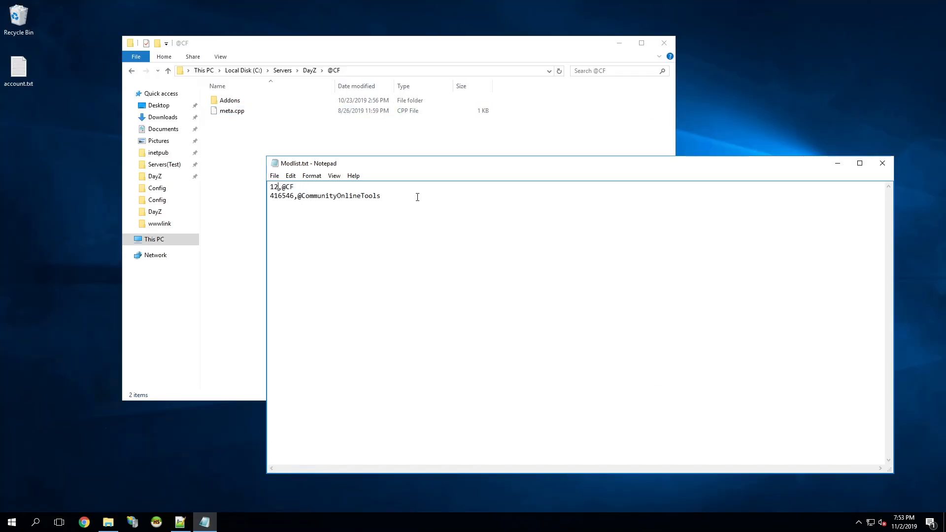
key(ctrl+v)
click(310, 70)
click(701, 318)
drag(313, 191, 333, 195)
click(228, 102)
click(768, 274)
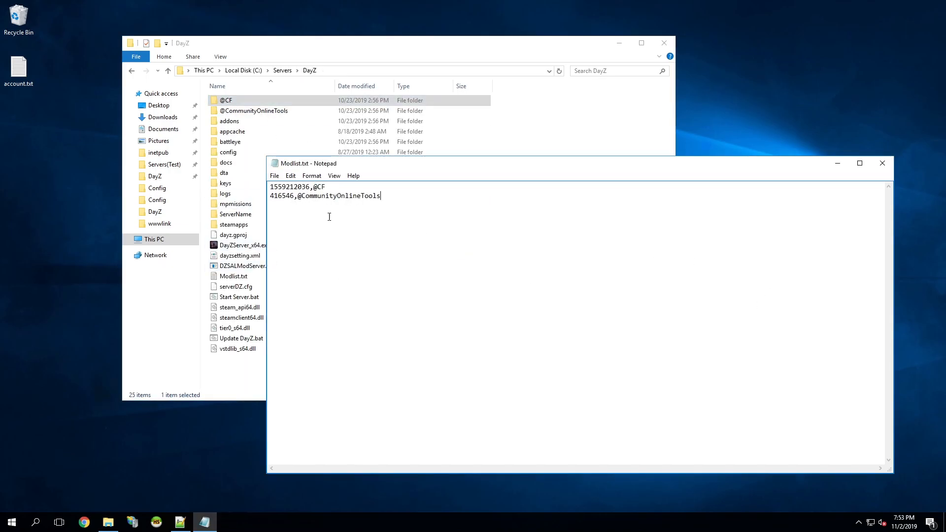
drag(294, 196, 270, 195)
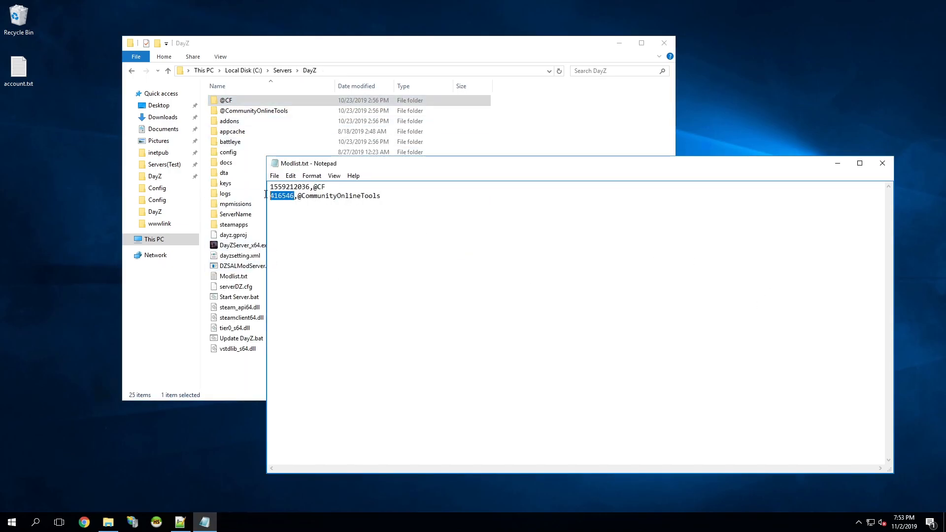
click(258, 112)
double_click(259, 112)
click(253, 111)
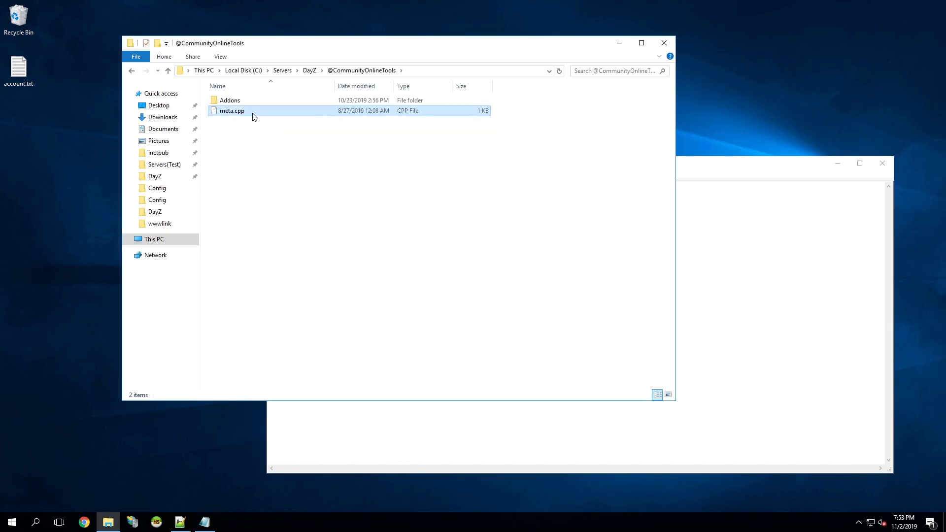
right_click(253, 112)
click(314, 176)
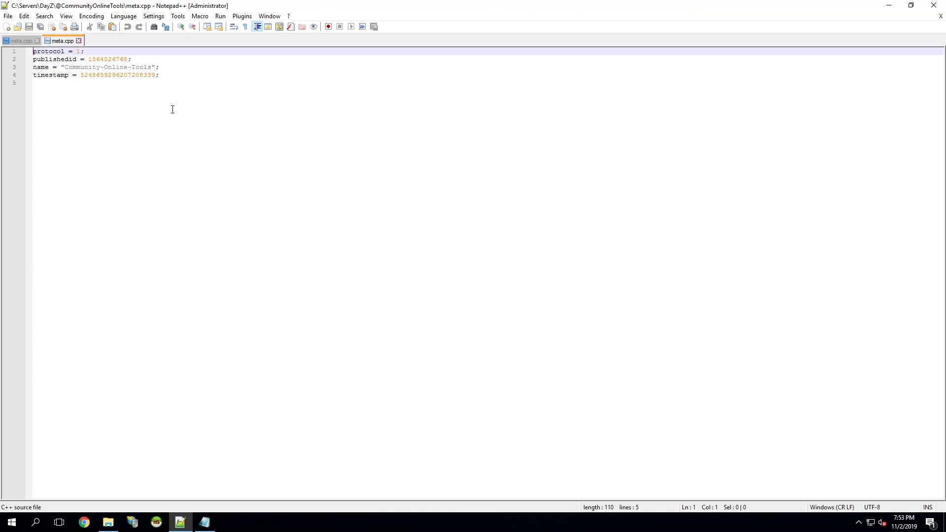
double_click(114, 58)
key(ctrl+c)
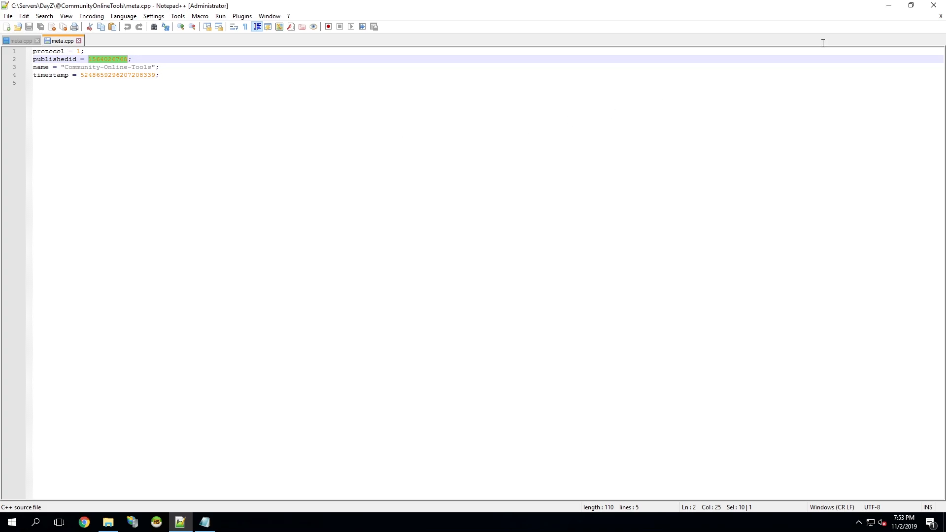
click(889, 6)
drag(294, 195, 270, 196)
key(ctrl+v)
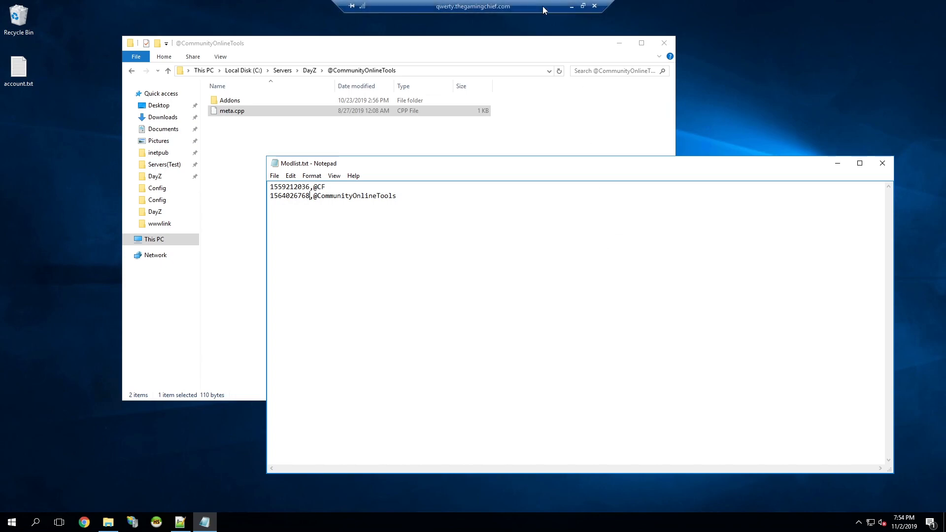
click(576, 6)
click(302, 523)
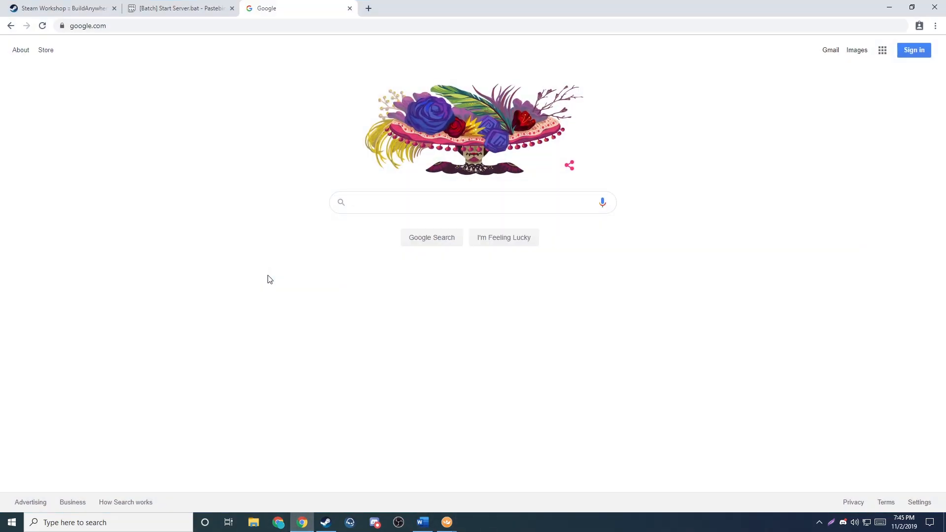
click(63, 8)
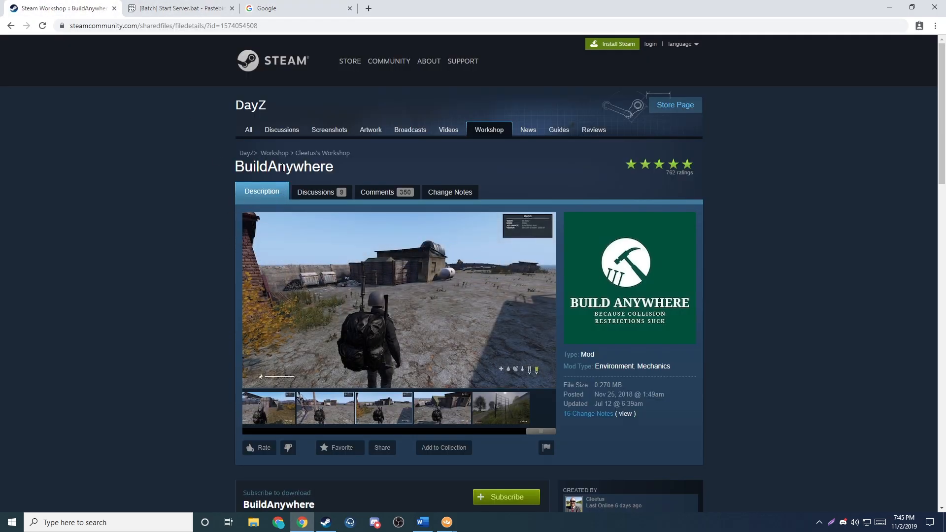
drag(280, 25, 240, 28)
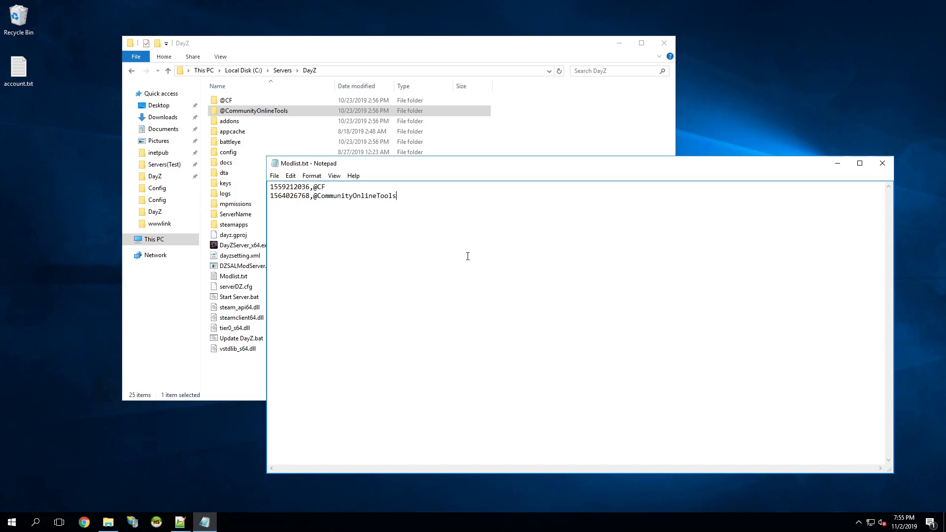
key(ctrl+v)
text(,@BuildAnywhere)
drag(369, 204, 317, 206)
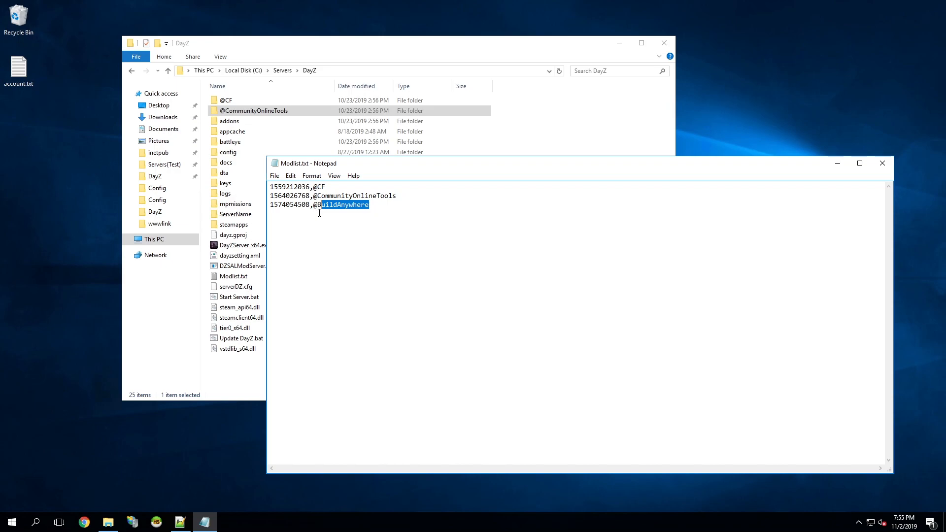
click(483, 245)
double_click(235, 111)
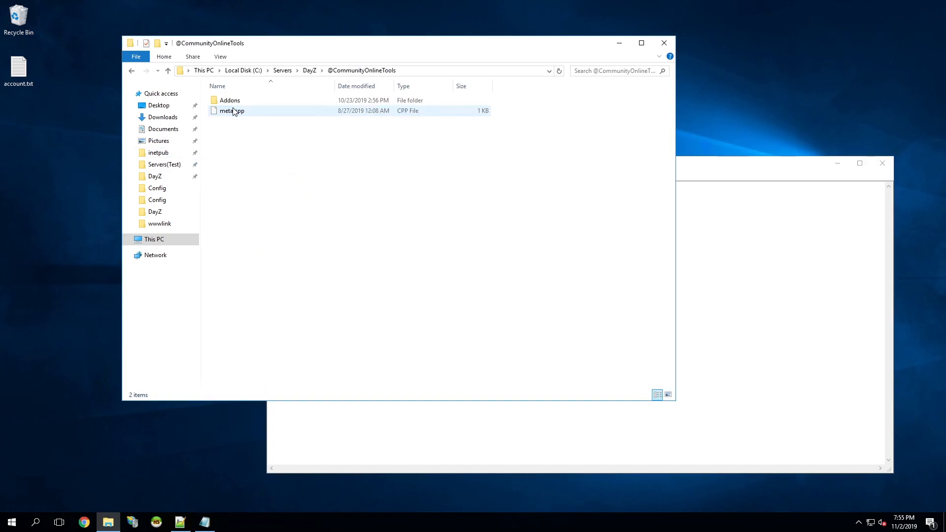
click(309, 70)
double_click(237, 184)
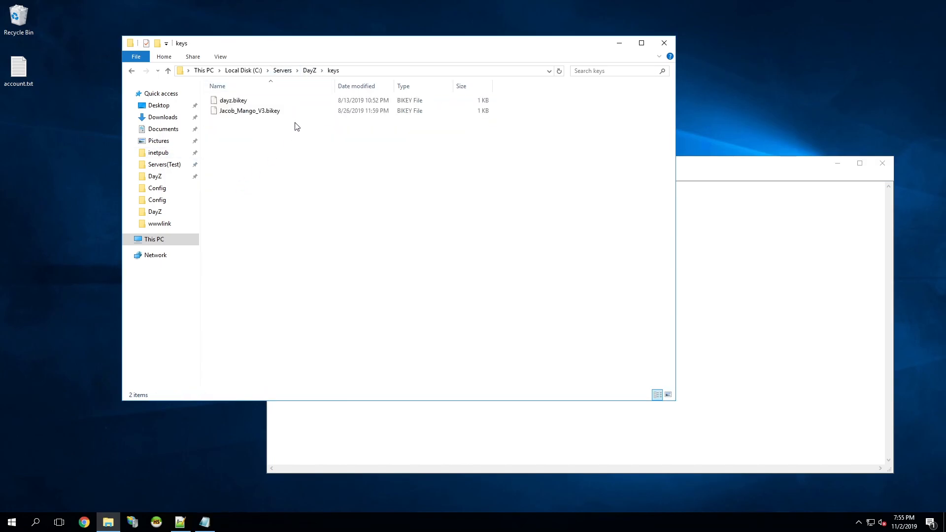
click(310, 72)
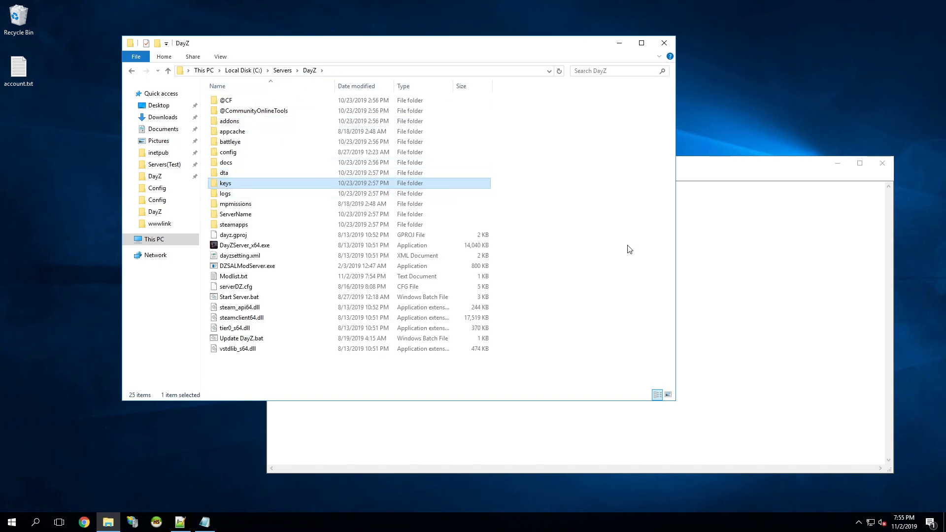
Return to the mod list in Notepad and close Modlist.txt.
key(alt+Tab)
drag(334, 213, 232, 185)
click(493, 263)
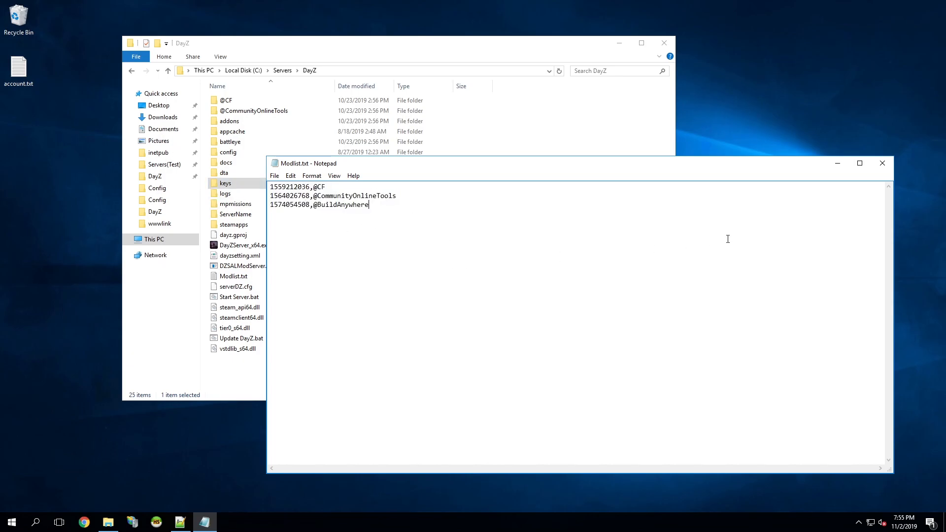
click(882, 163)
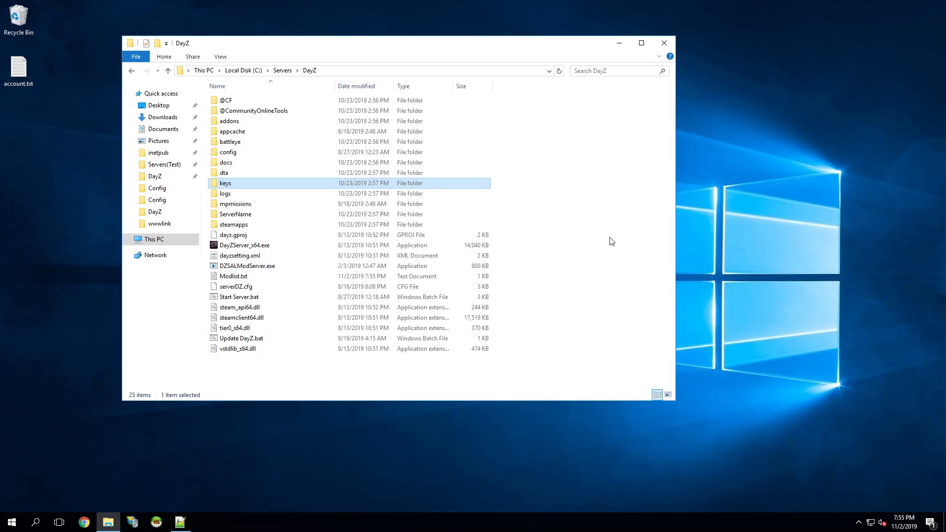
click(613, 241)
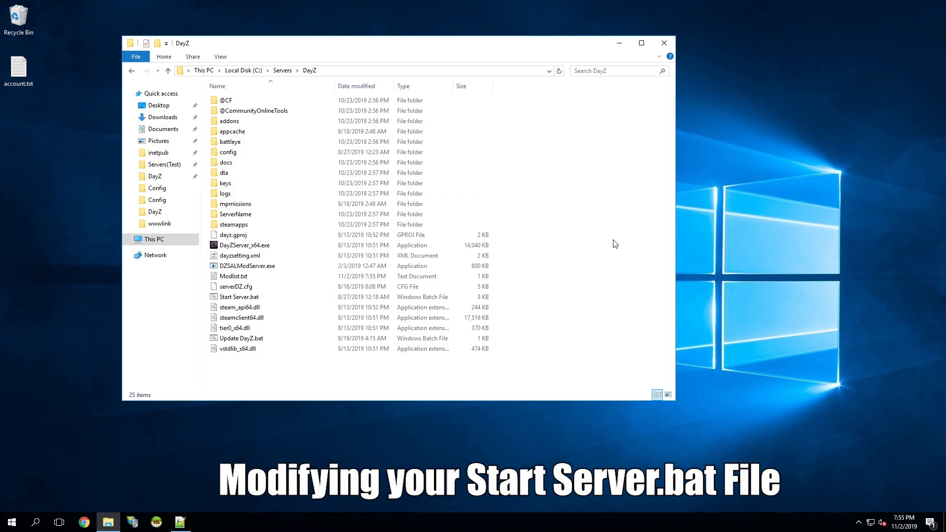
Open Start Server.bat from the DayZ folder for editing in Notepad++.
click(240, 298)
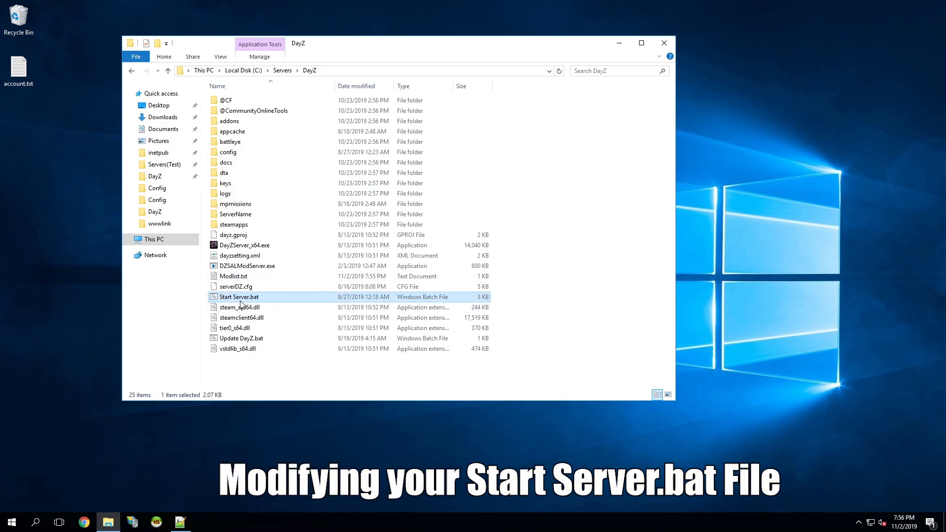
right_click(241, 302)
click(295, 374)
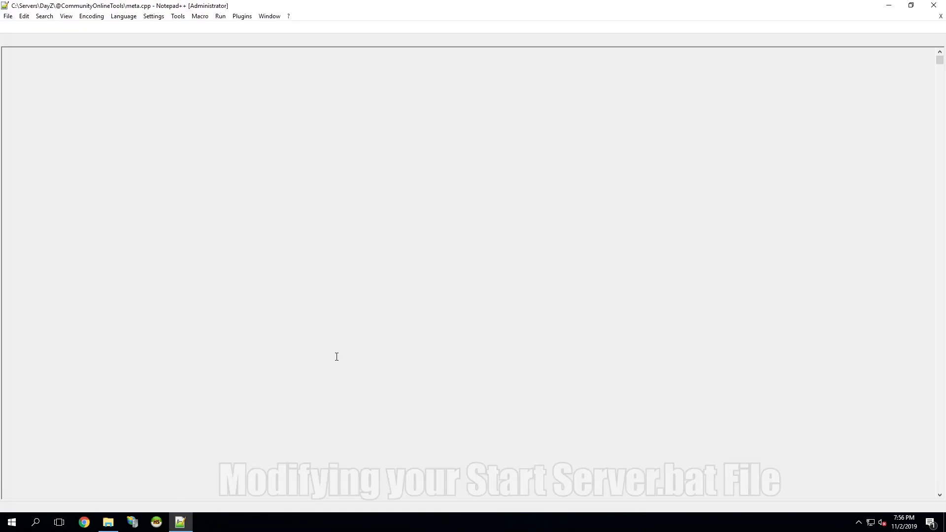
Switch to the Pastebin page for Start Server.bat in Chrome and copy the full script from the RAW Paste Data box.
scroll(212, 275, down, 10)
scroll(221, 341, up, 10)
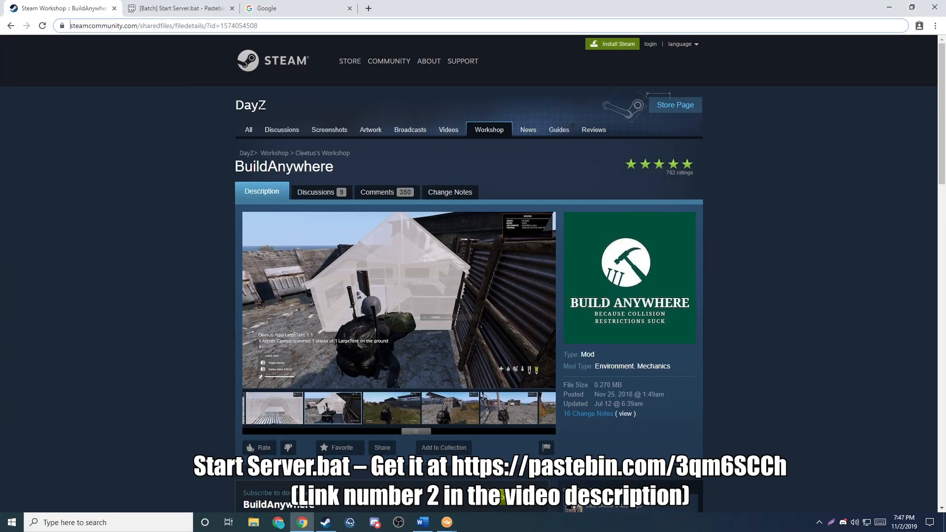
click(172, 4)
scroll(114, 245, down, 20)
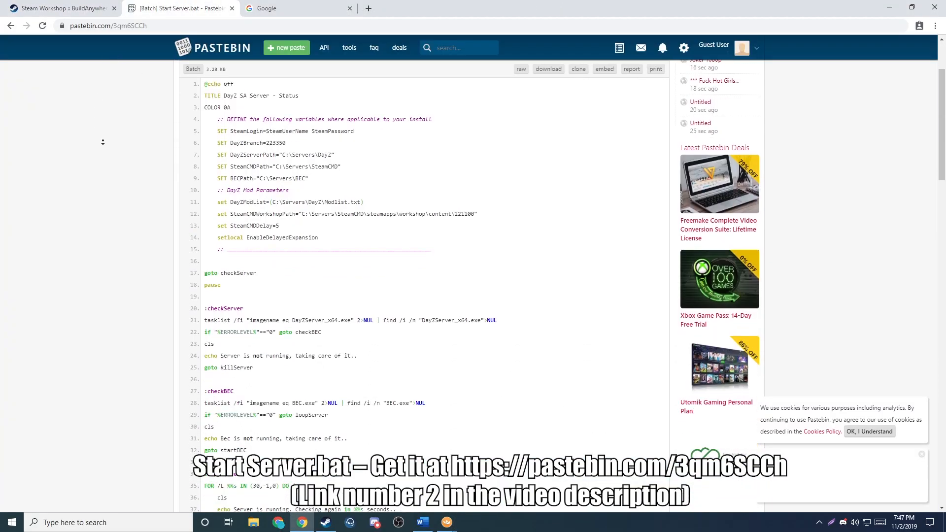
scroll(114, 245, down, 7)
click(340, 207)
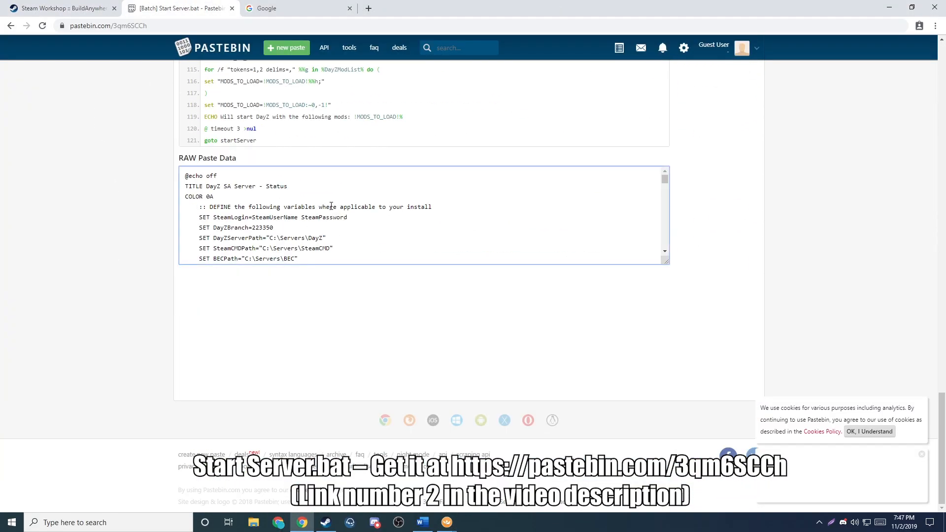
key(ctrl+a)
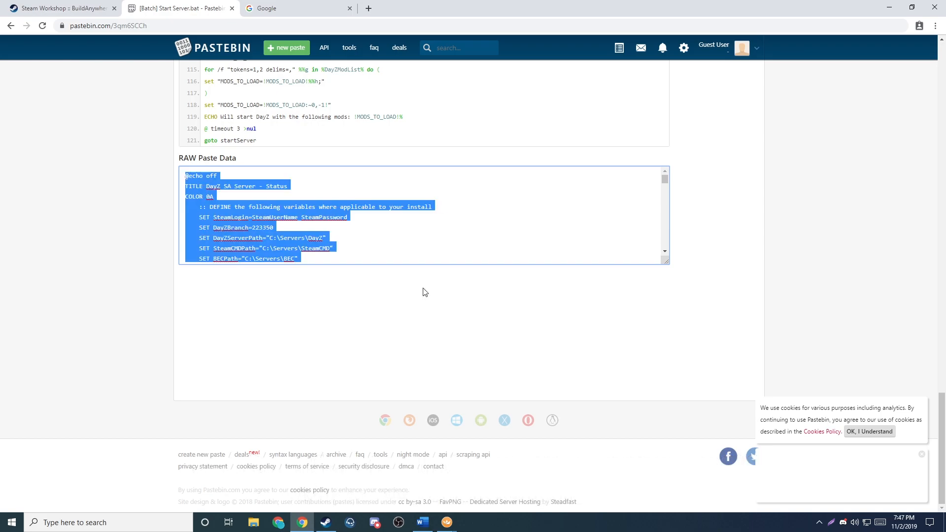
Return to Start Server.bat in Notepad++ on the remote server and replace its entire contents with the copied Pastebin script.
click(449, 524)
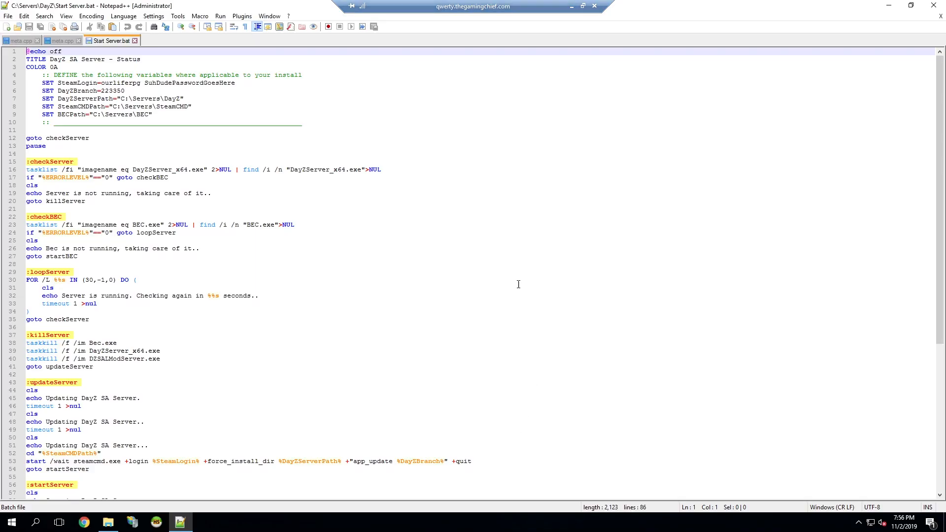
click(372, 223)
key(ctrl+a)
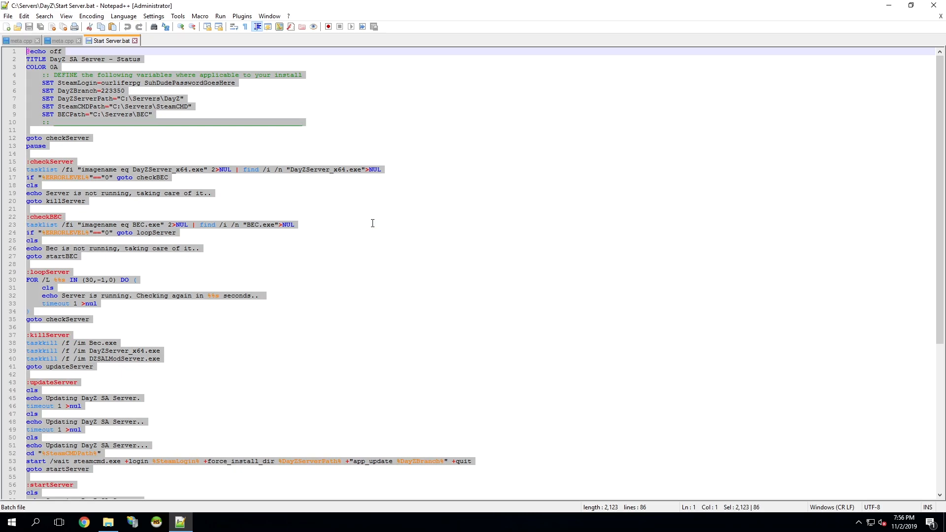
key(Delete)
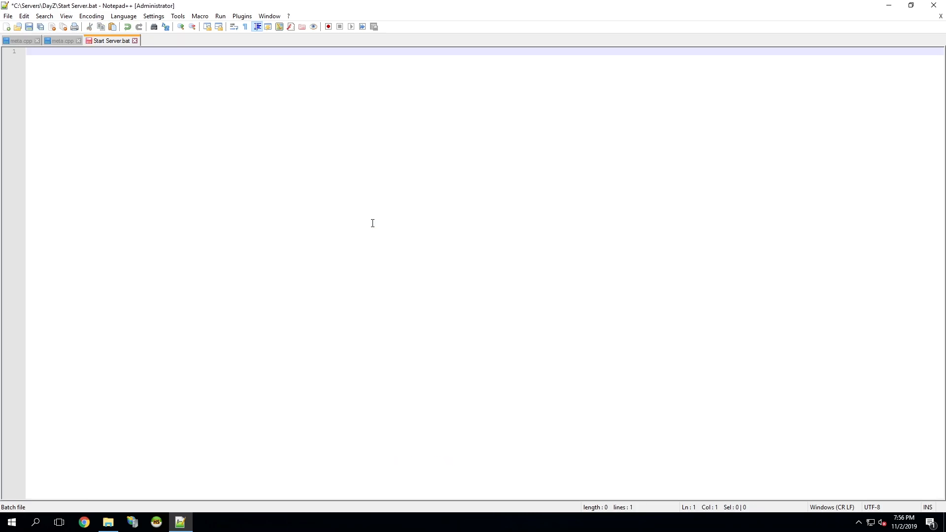
key(ctrl+v)
scroll(370, 320, up, 20)
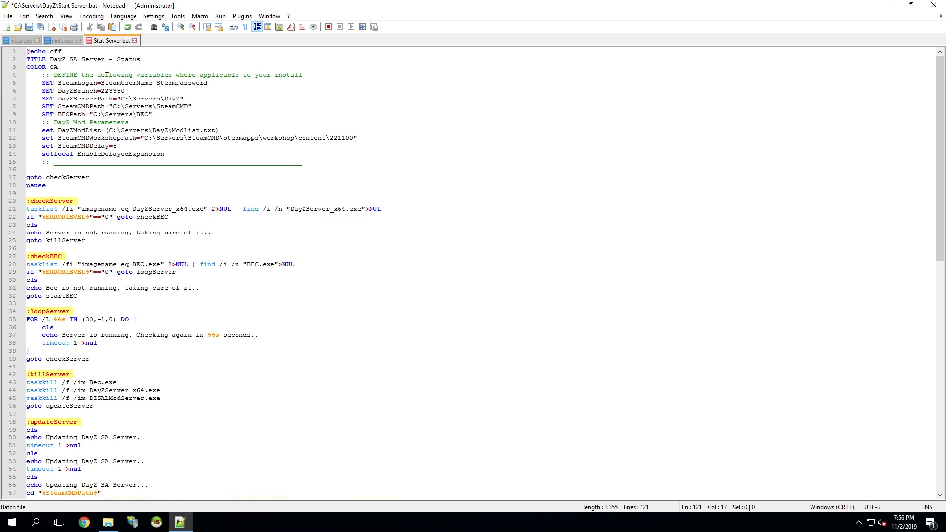
Replace the SteamUserName placeholder in the SteamLogin line with the Steam username copied from account.txt on the desktop.
double_click(118, 84)
click(126, 83)
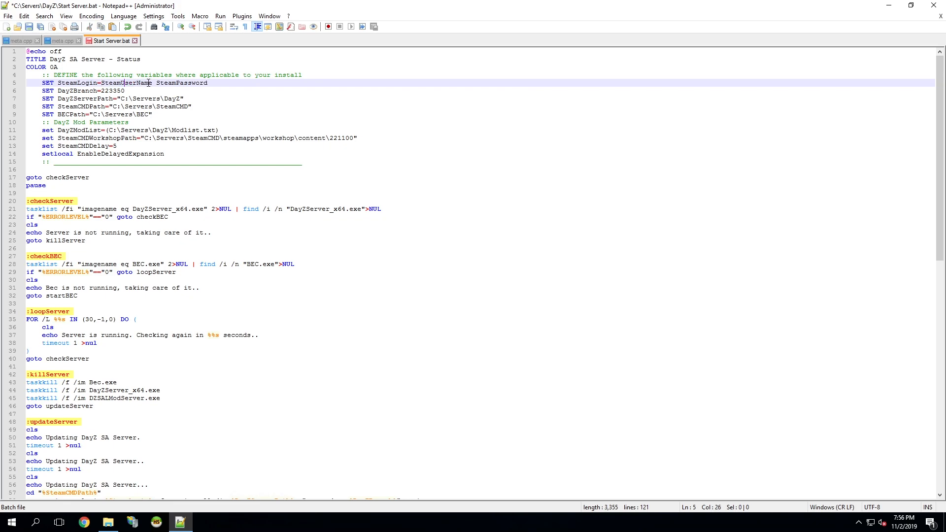
double_click(126, 83)
click(180, 522)
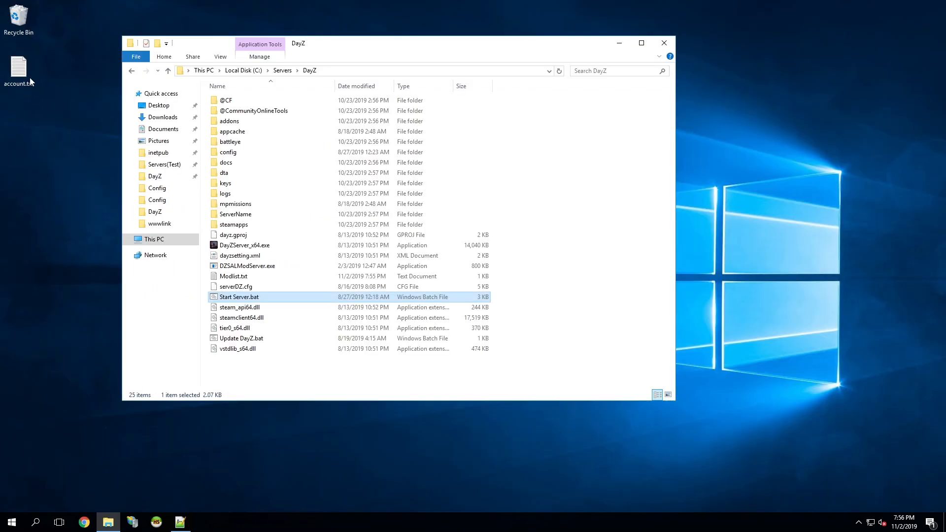
double_click(19, 68)
double_click(274, 187)
key(ctrl+c)
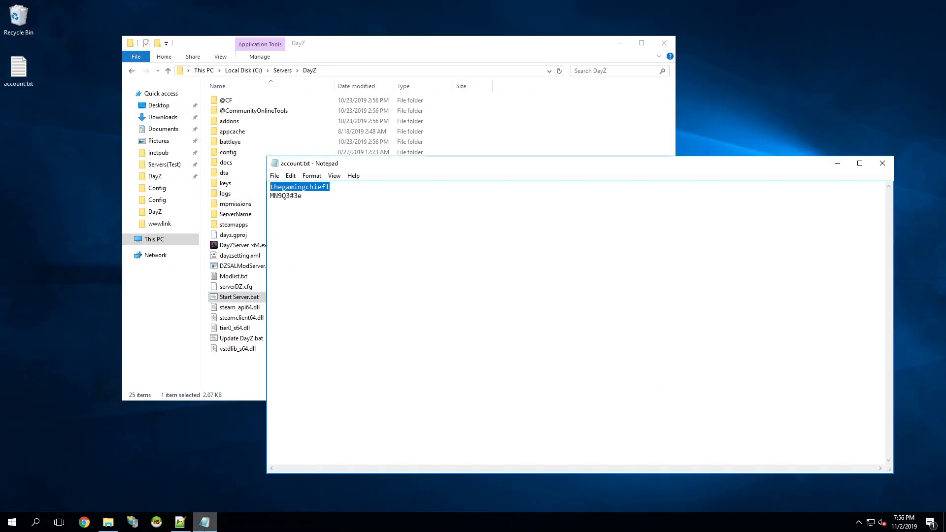
click(204, 522)
click(179, 525)
key(ctrl+v)
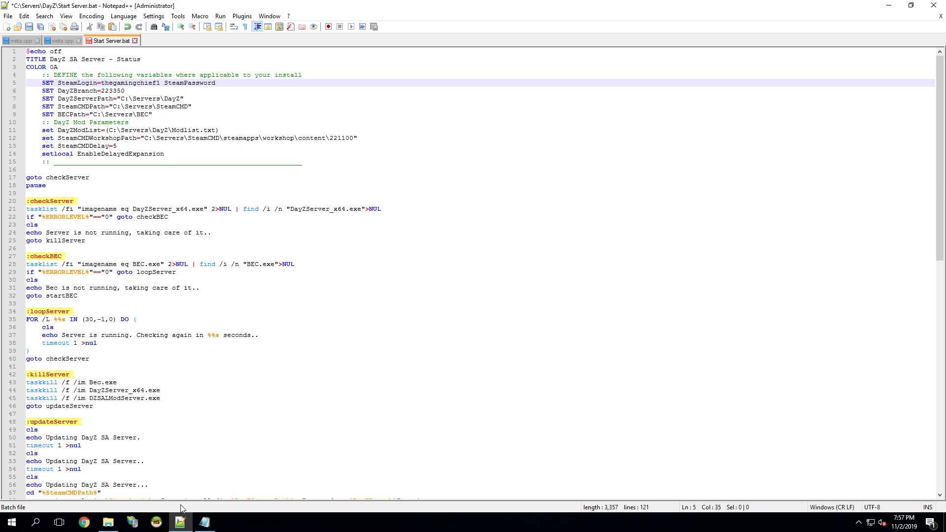
Replace the SteamPassword placeholder in the SteamLogin line with the account password from account.txt and save Start Server.bat.
click(204, 522)
double_click(274, 195)
key(ctrl+c)
double_click(172, 84)
key(ctrl+v)
key(ctrl+s)
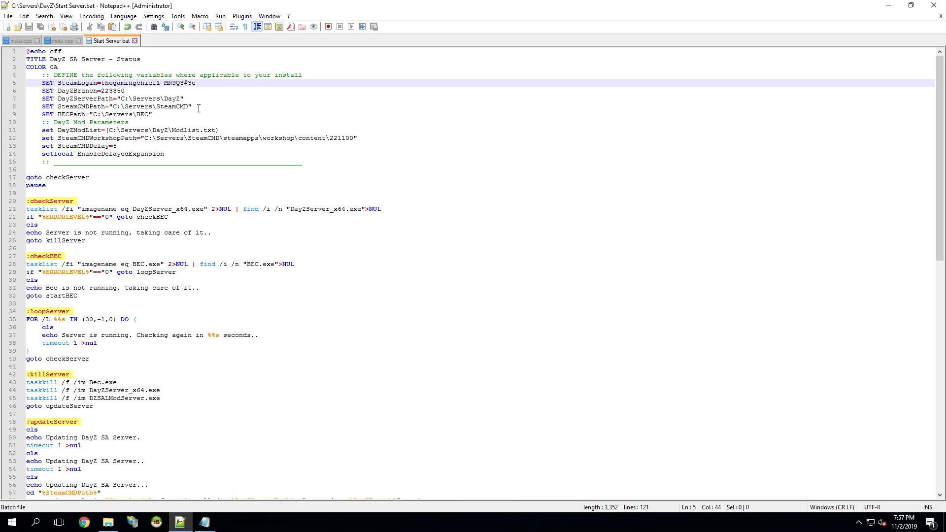
Review the login details in the SteamLogin line and the DayZBranch setting of Start Server.bat.
double_click(134, 85)
click(203, 85)
double_click(111, 91)
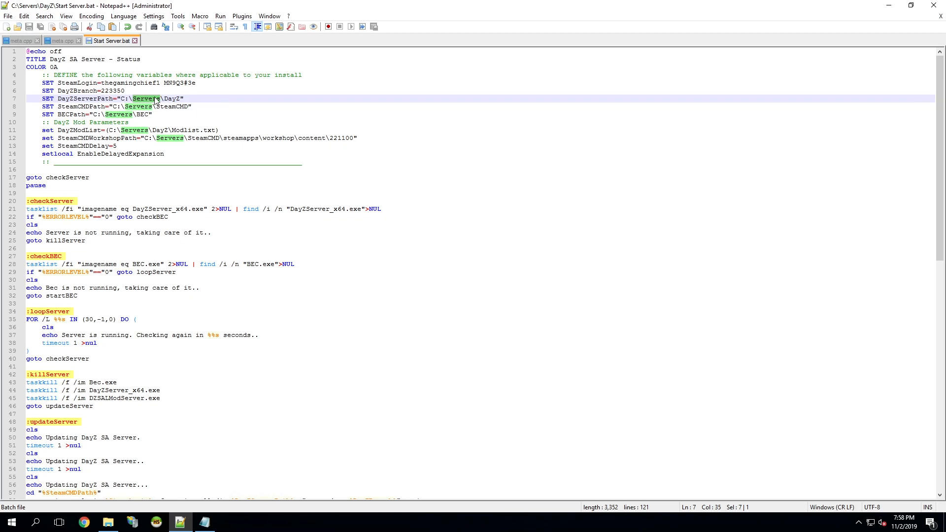
Compare the DayZServerPath, SteamCMDPath and BECPath settings with the actual DayZ, SteamCMD and BEC folders under C:\Servers.
click(172, 100)
click(109, 522)
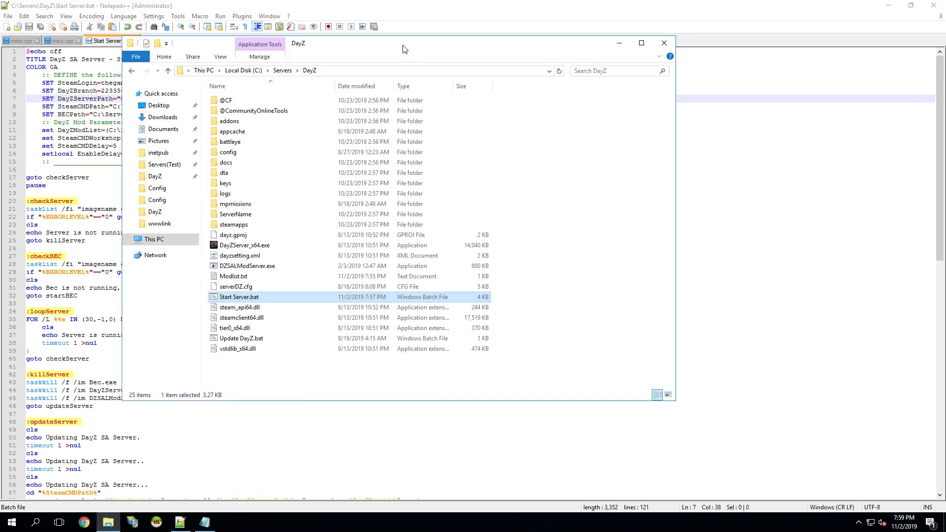
drag(403, 46, 570, 84)
click(560, 109)
click(786, 205)
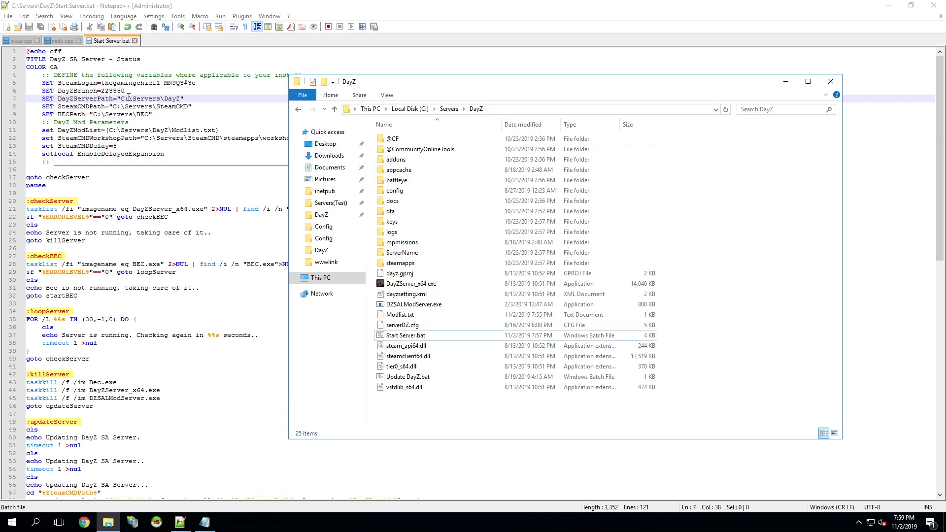
click(449, 109)
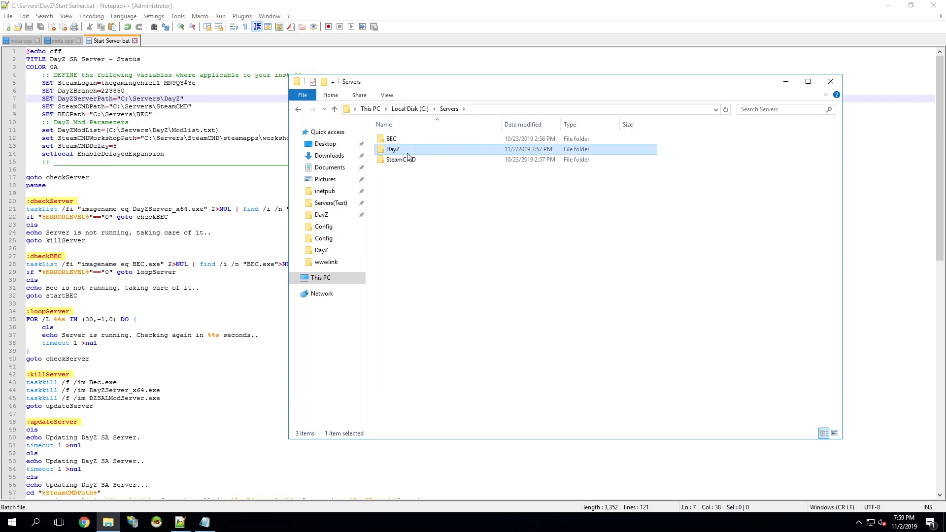
double_click(415, 161)
click(536, 110)
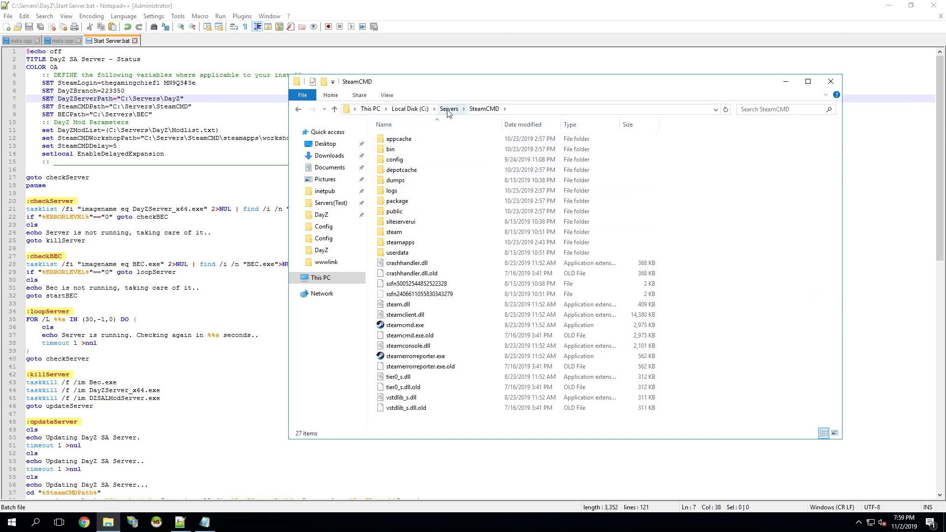
click(440, 109)
double_click(436, 140)
drag(557, 318, 505, 351)
click(259, 114)
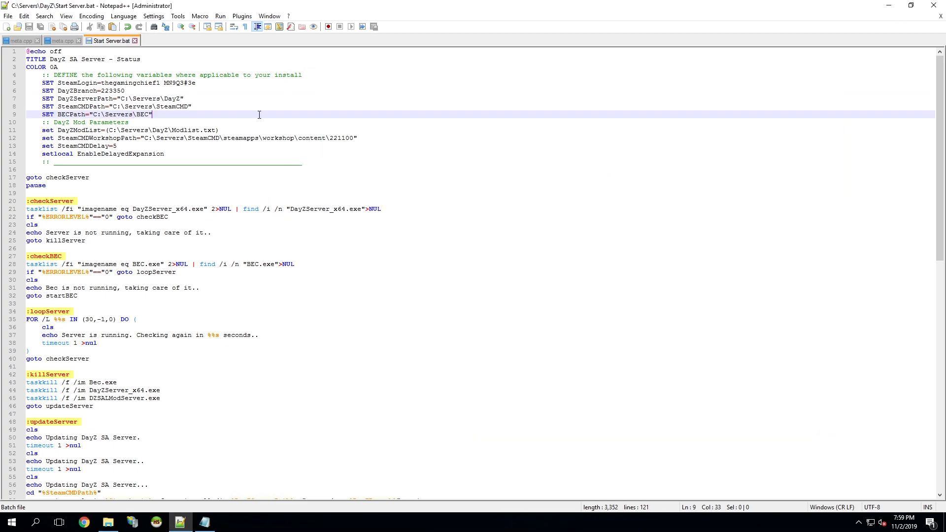
Review the DayZModList line in Start Server.bat and close account.txt in Notepad.
double_click(186, 131)
click(294, 131)
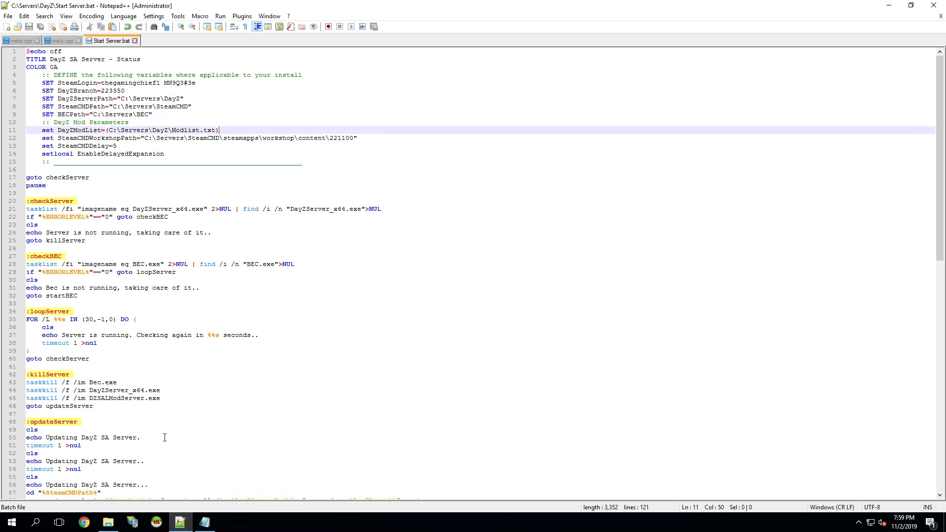
click(207, 522)
right_click(204, 521)
click(195, 501)
Compare the DayZModList path in Start Server.bat with the location of Modlist.txt in the DayZ folder.
click(108, 522)
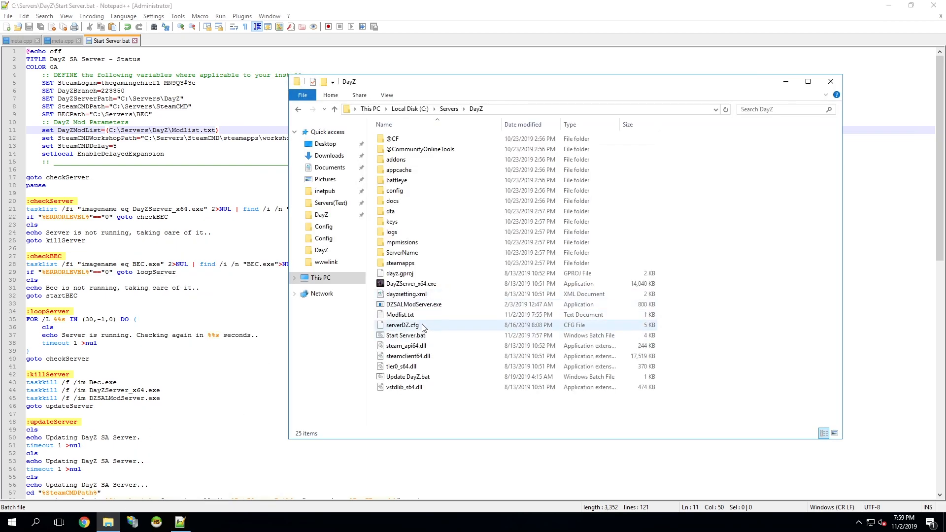
click(400, 314)
click(518, 109)
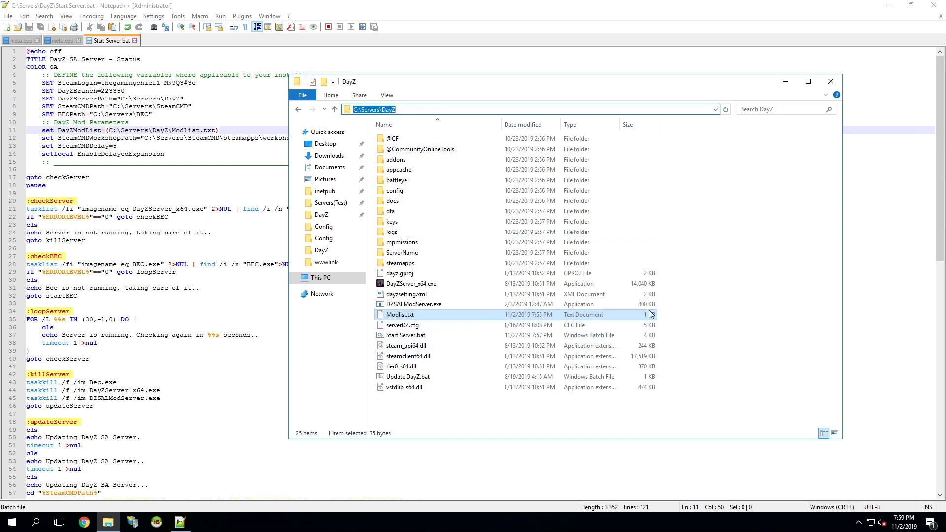
click(130, 141)
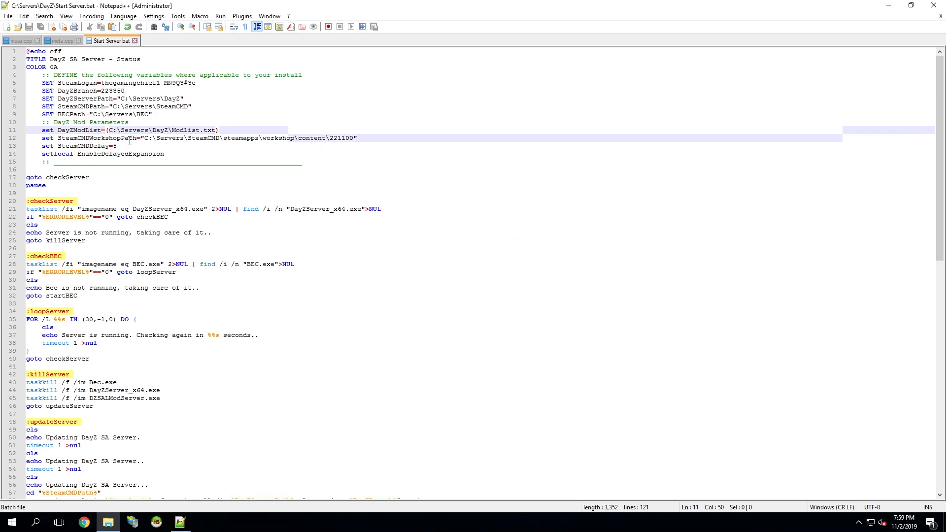
click(130, 141)
drag(105, 130, 274, 129)
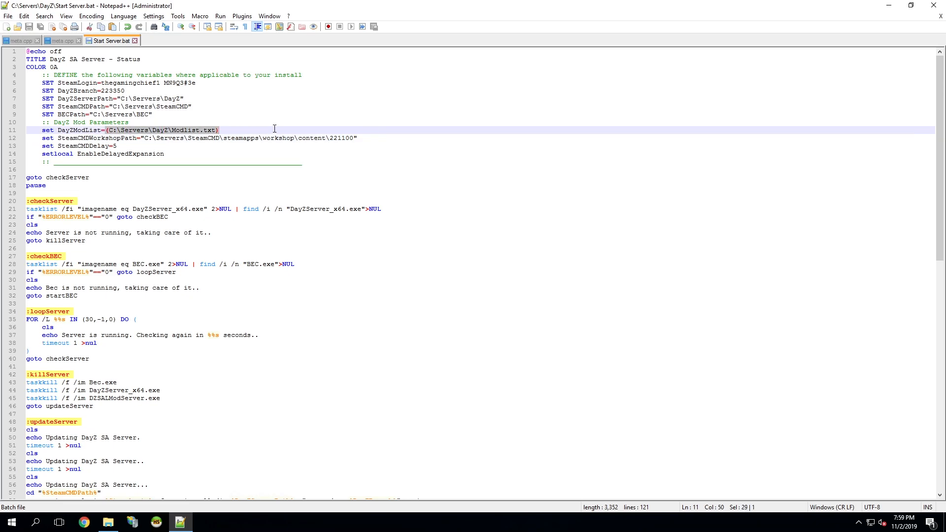
click(120, 130)
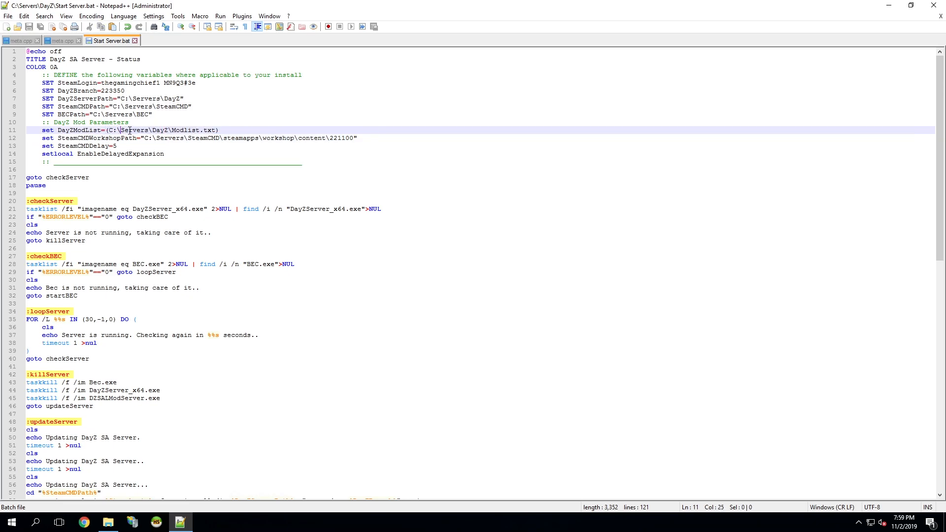
drag(109, 130, 187, 132)
Check SteamCMDWorkshopPath against the 221100 folder under SteamCMD\steamapps\workshop\content, and examine the SteamCMDDelay setting in Start Server.bat.
double_click(112, 139)
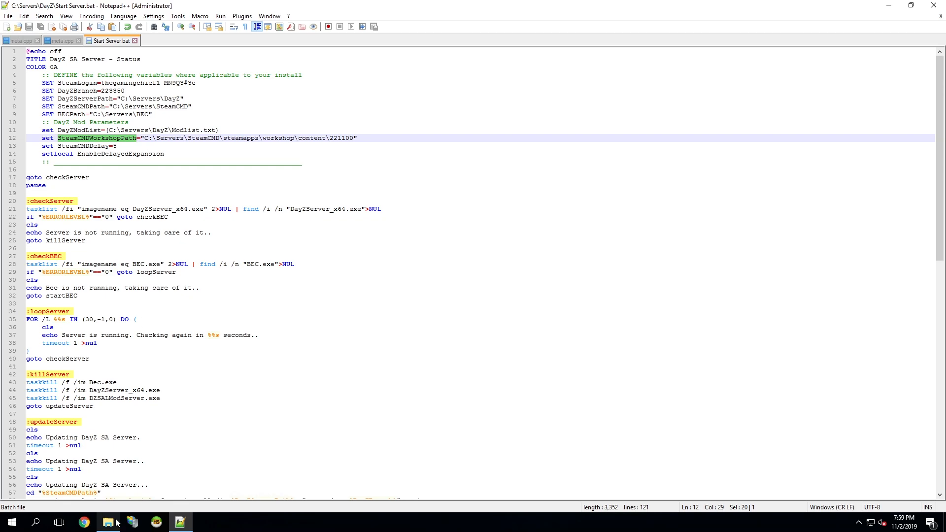
mouse_move(118, 523)
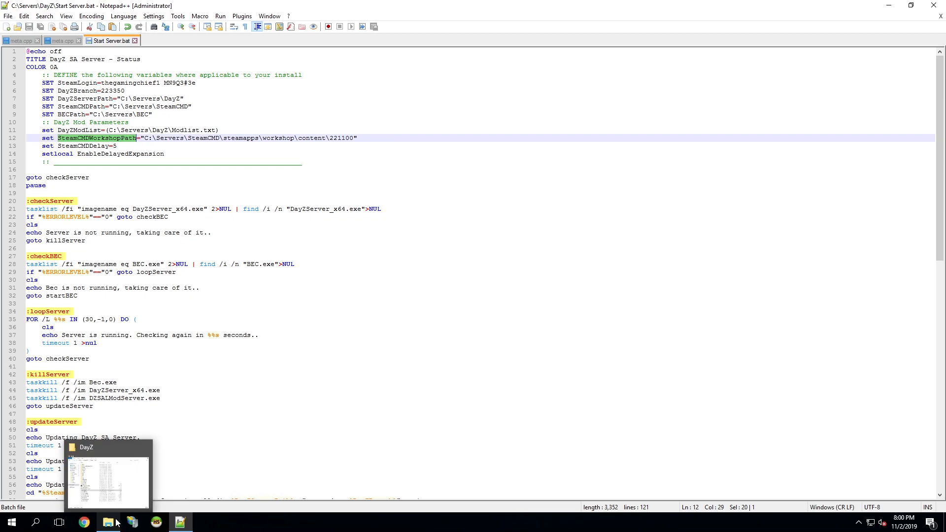
click(117, 522)
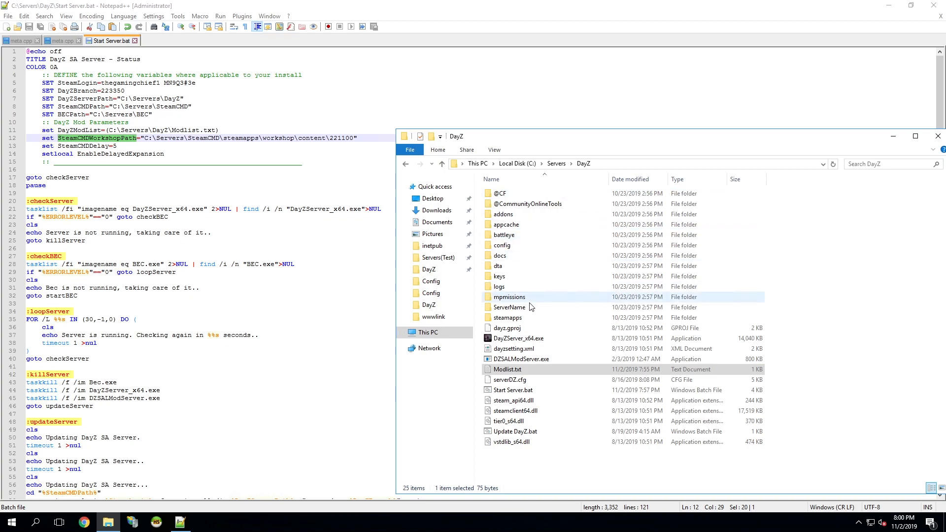
click(557, 164)
double_click(507, 214)
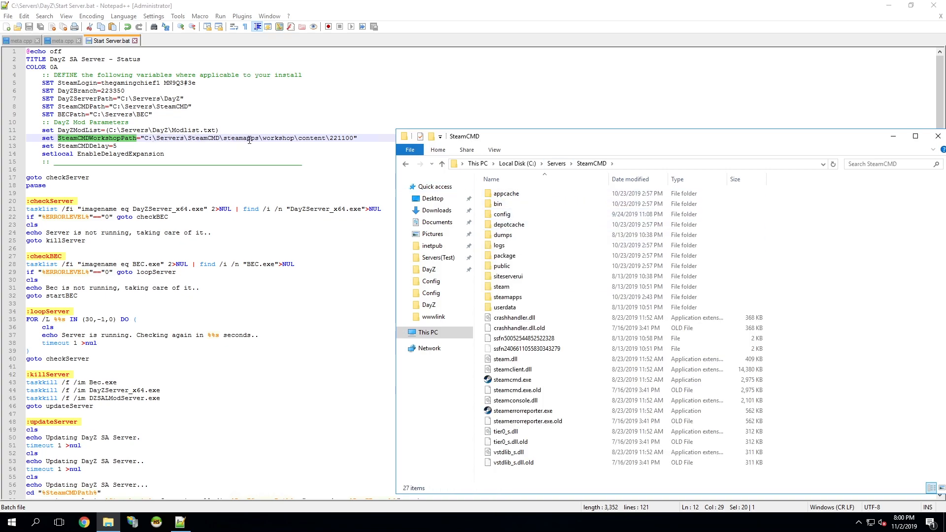
double_click(505, 297)
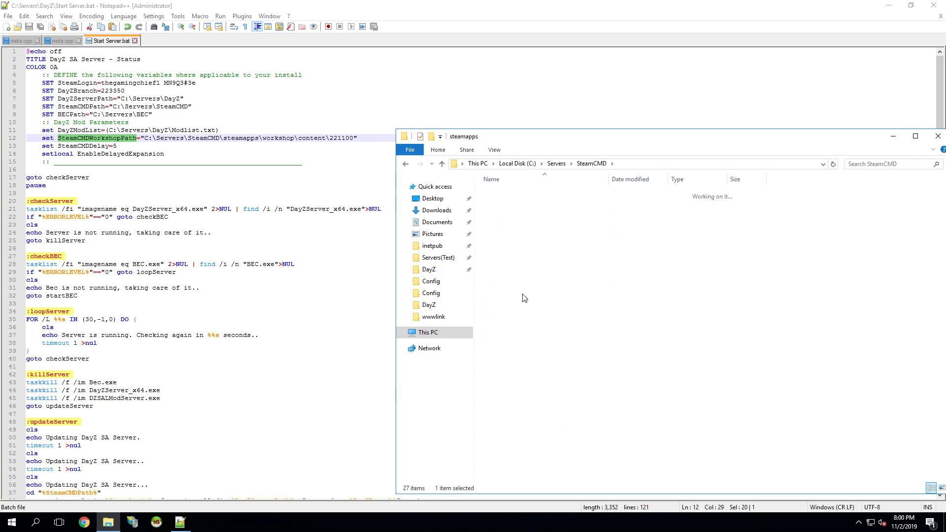
double_click(541, 194)
double_click(534, 194)
click(510, 195)
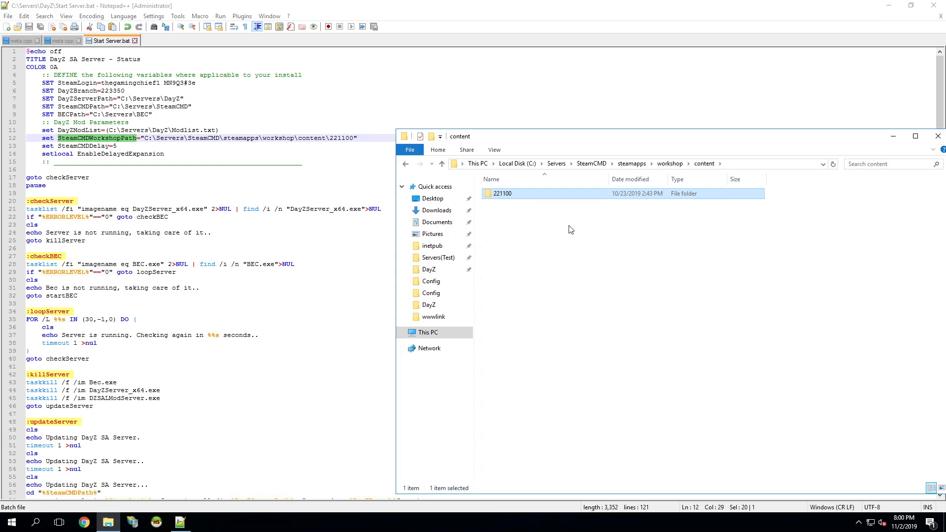
click(601, 164)
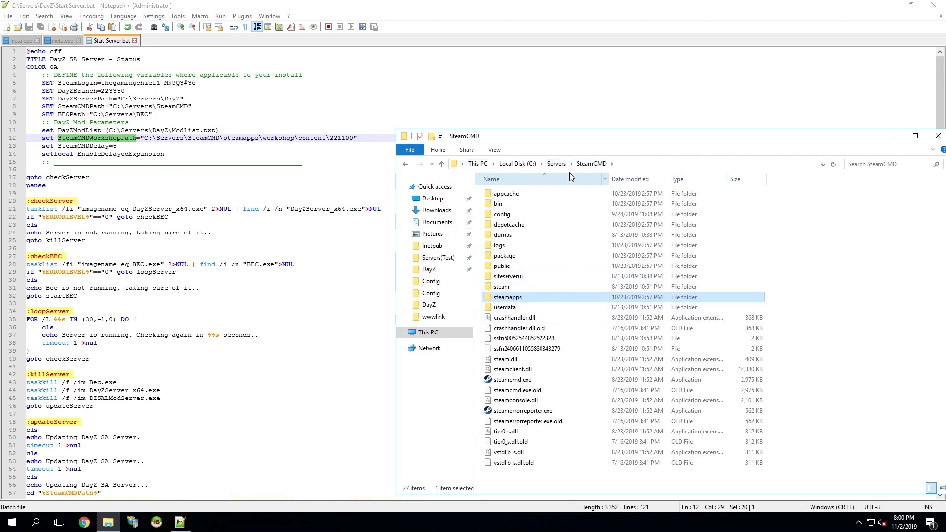
double_click(531, 298)
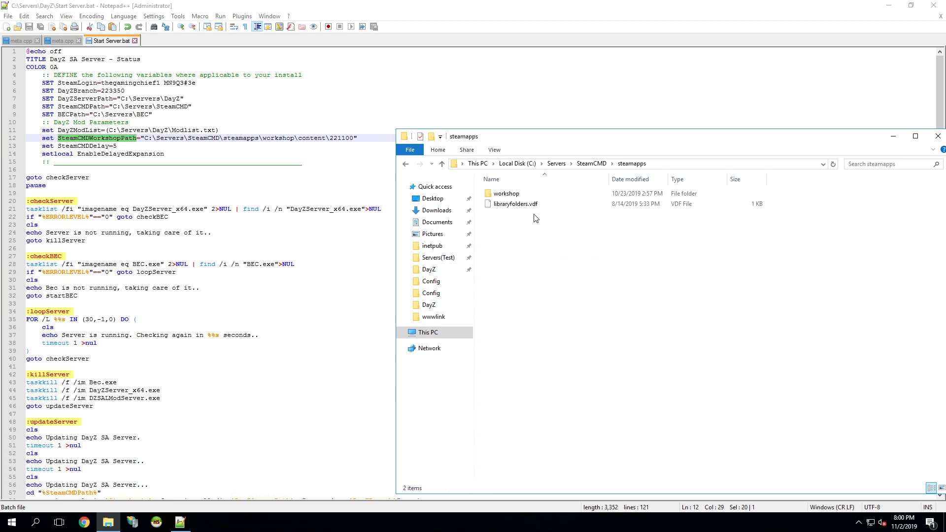
double_click(527, 196)
double_click(529, 195)
click(531, 195)
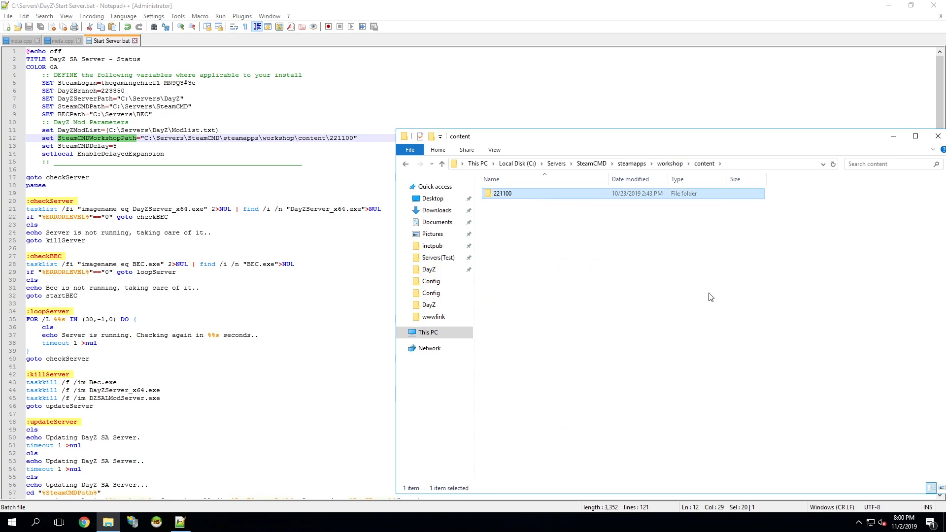
double_click(87, 145)
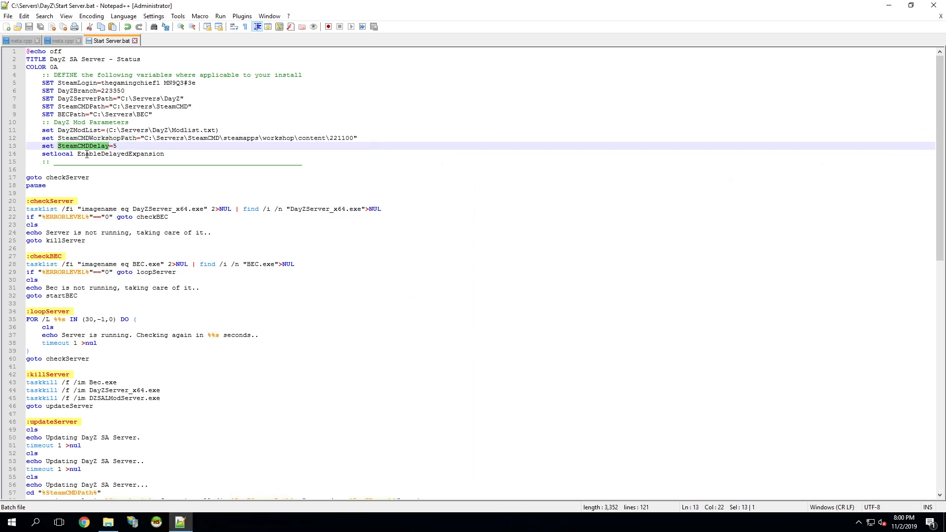
Review the SteamCMDDelay value, the jump to checkServer and the checkServer section of Start Server.bat.
click(124, 146)
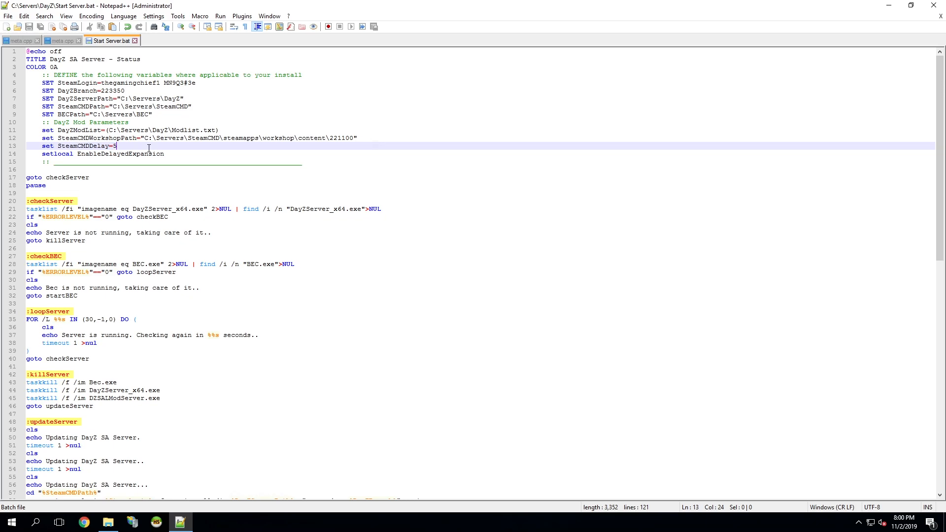
click(124, 171)
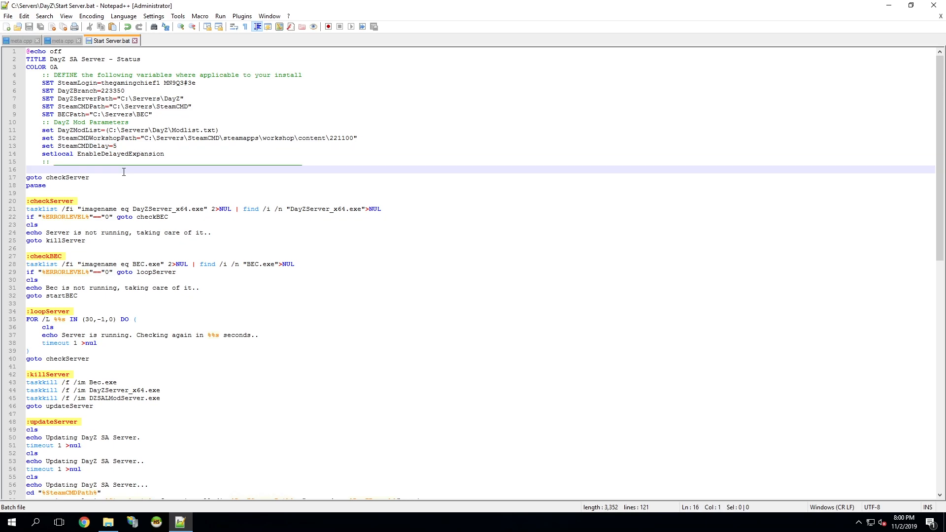
double_click(78, 178)
scroll(86, 202, down, 1)
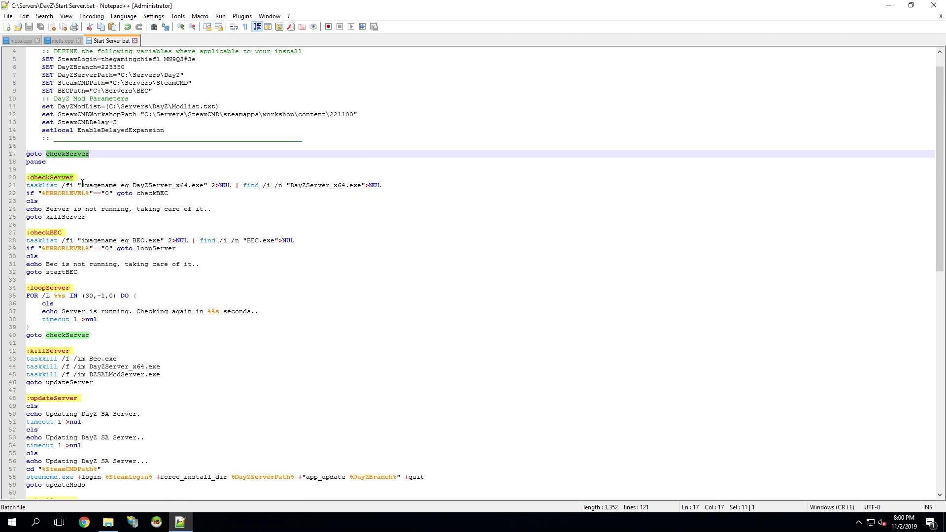
scroll(54, 198, down, 1)
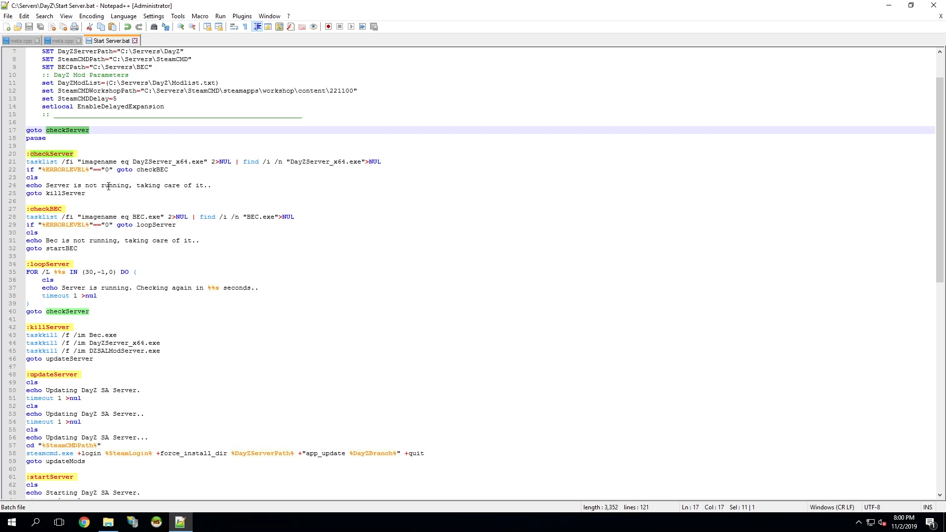
Trace the script's flow from killServer through updateServer to the updateMods section.
double_click(71, 193)
scroll(62, 295, down, 2)
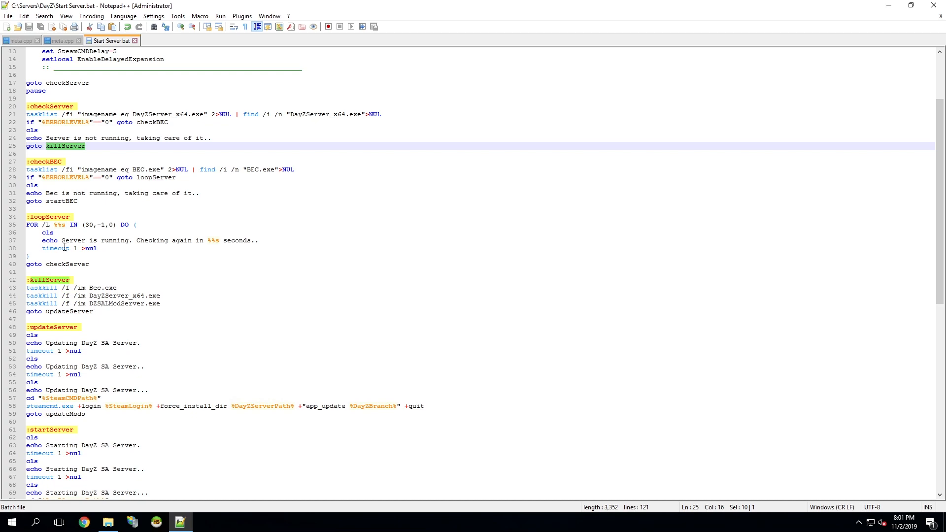
double_click(79, 311)
scroll(74, 275, down, 4)
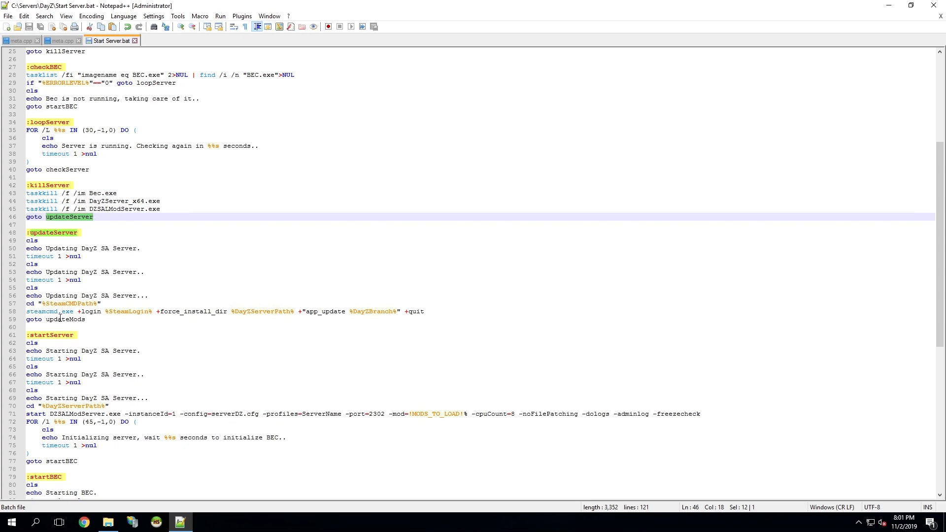
double_click(60, 319)
scroll(100, 252, down, 13)
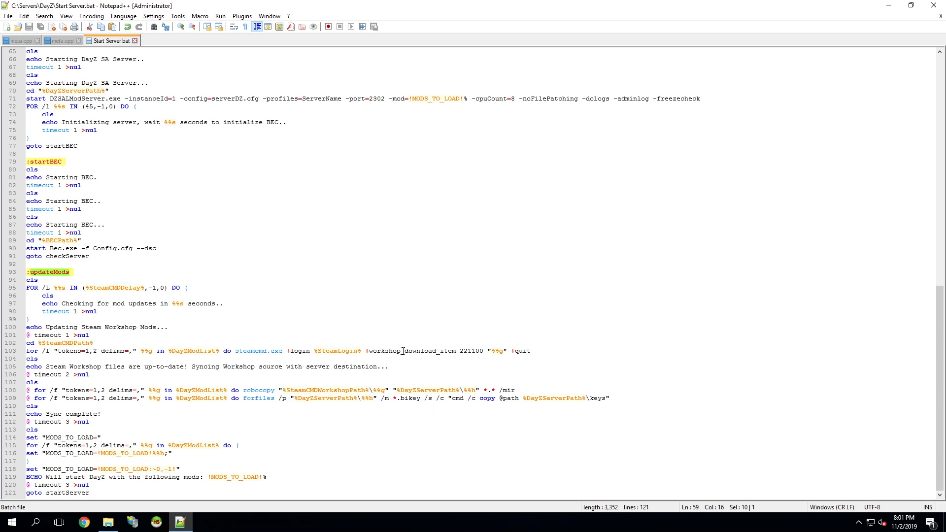
Examine the robocopy and bikey copy lines, the MODS_TO_LOAD variable and the jump to startServer in the updateMods section.
click(27, 390)
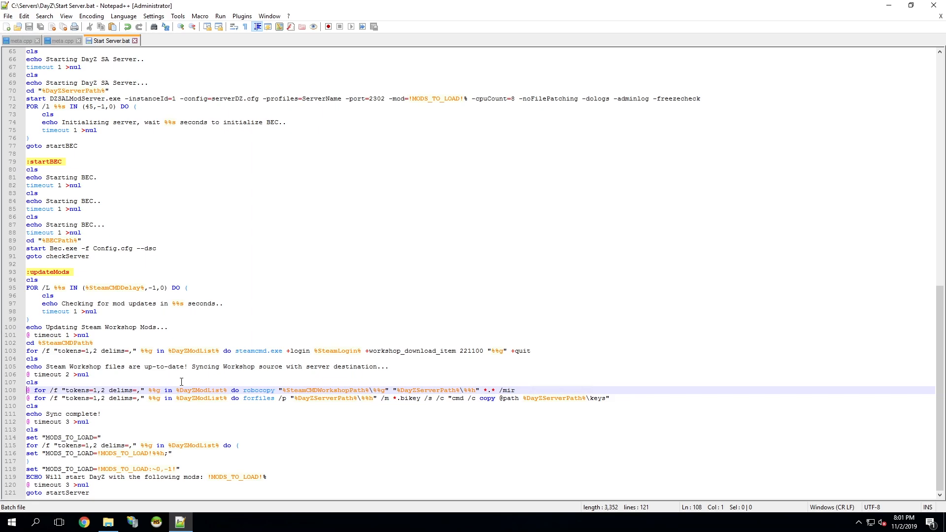
key(Down)
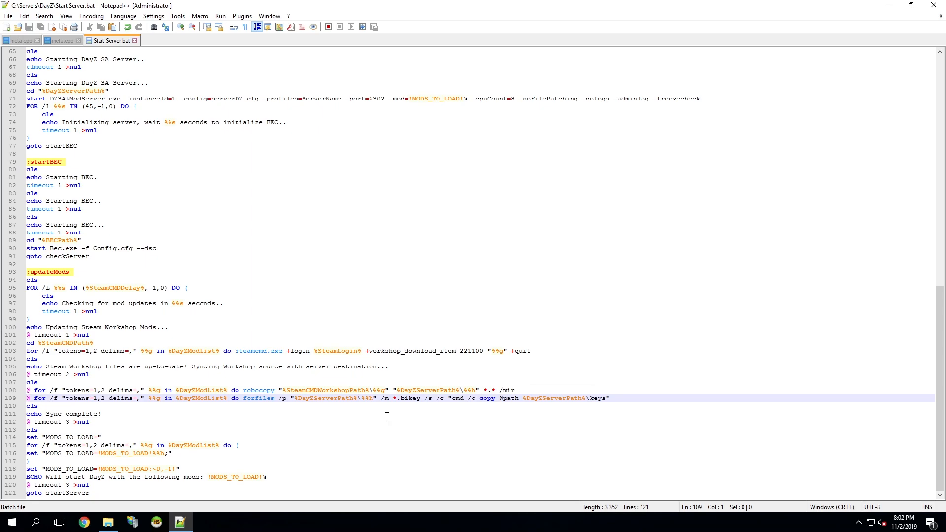
click(97, 414)
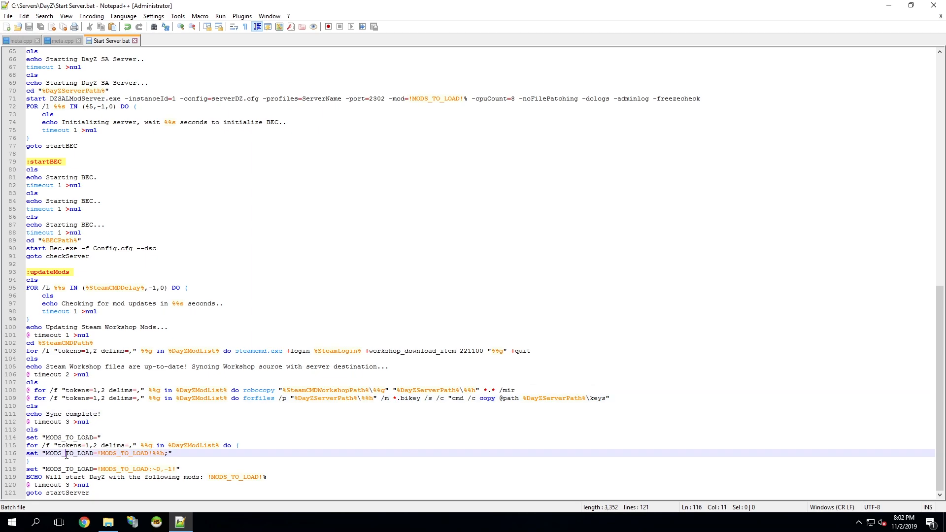
double_click(91, 451)
click(81, 469)
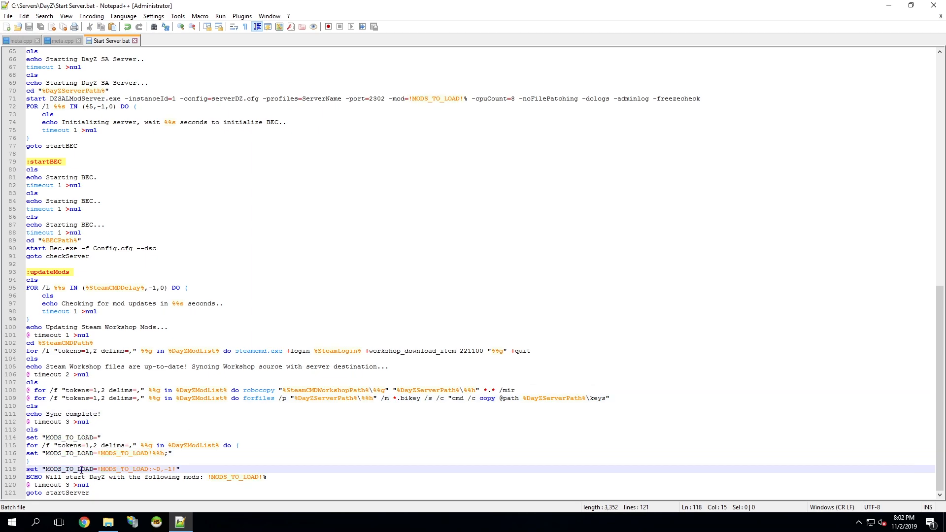
double_click(234, 478)
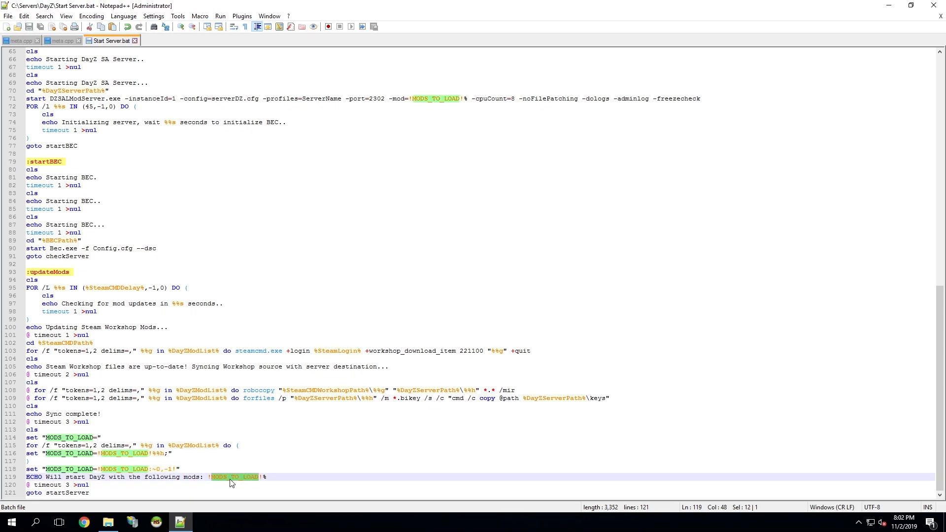
double_click(69, 493)
Review the instanceId, config, profiles, port and mod parameters on the DZSALModServer.exe launch line in the startServer section.
scroll(174, 362, up, 3)
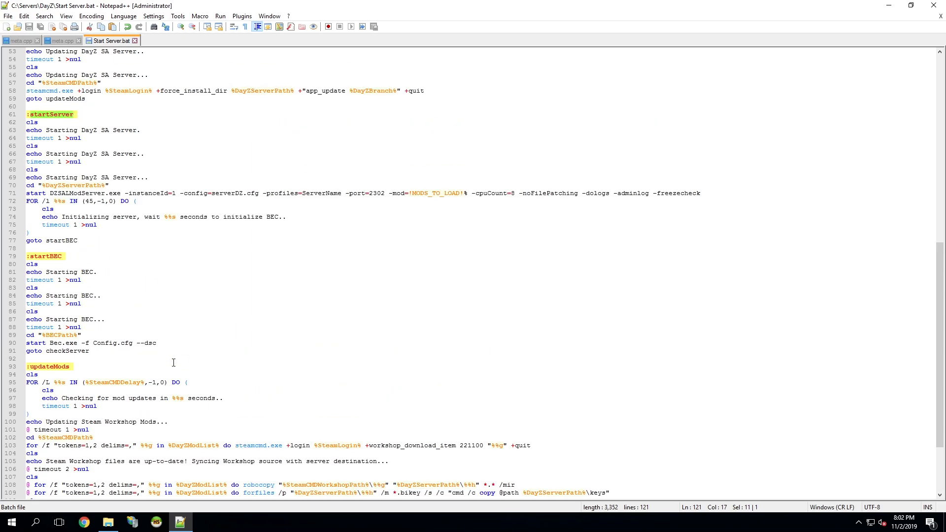
scroll(173, 362, up, 5)
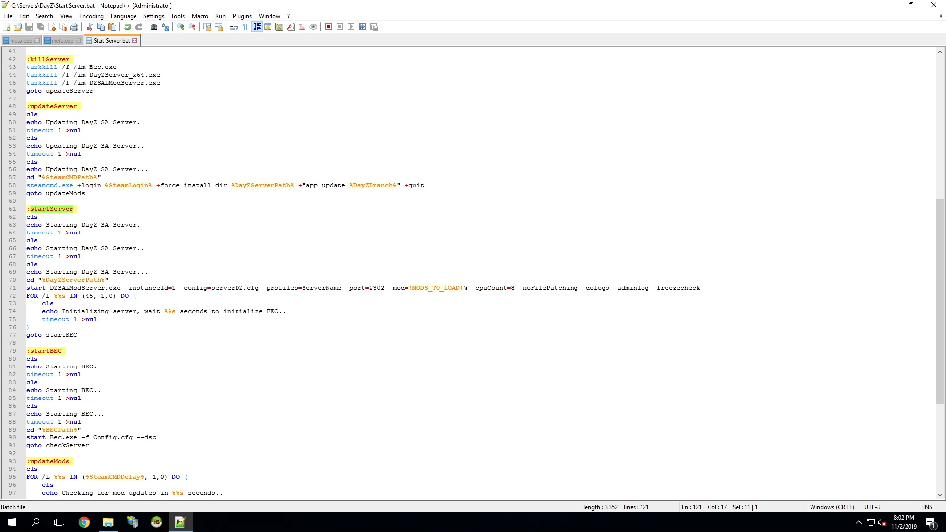
click(143, 296)
double_click(144, 288)
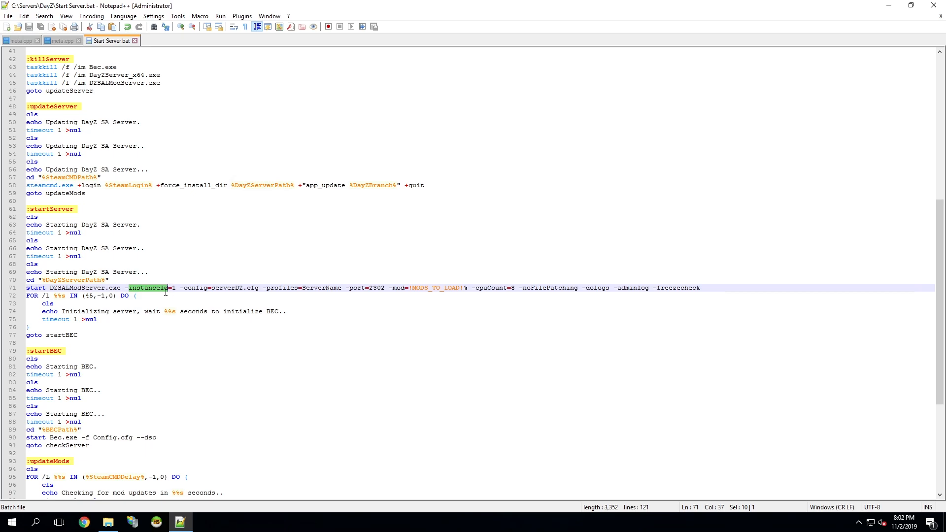
double_click(230, 288)
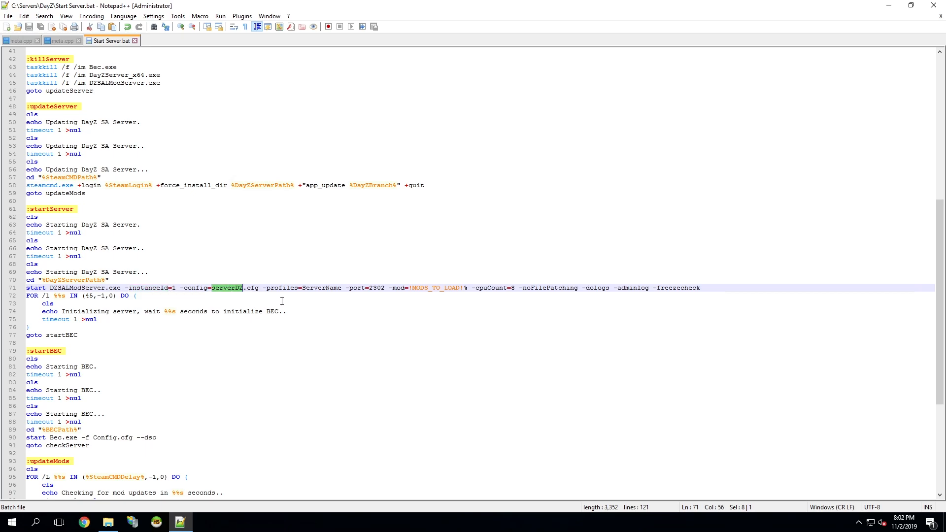
double_click(320, 290)
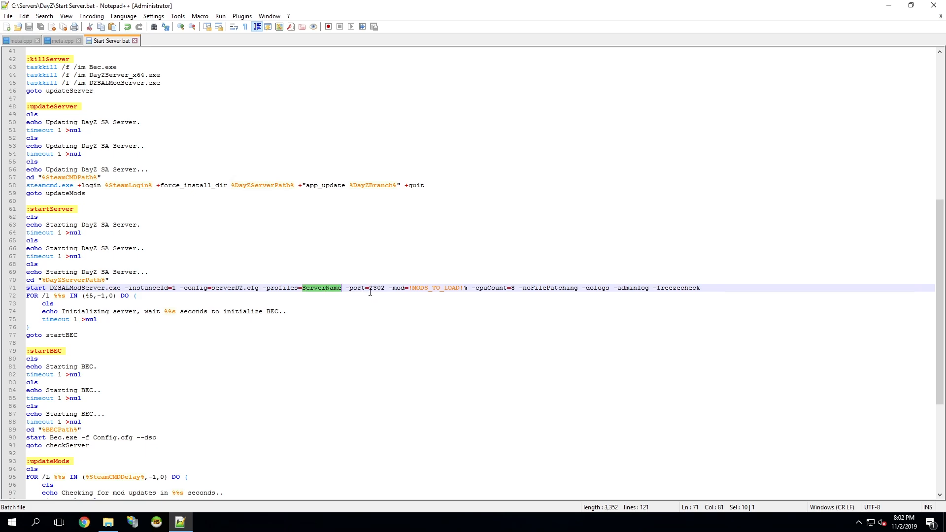
double_click(376, 290)
double_click(398, 288)
double_click(435, 288)
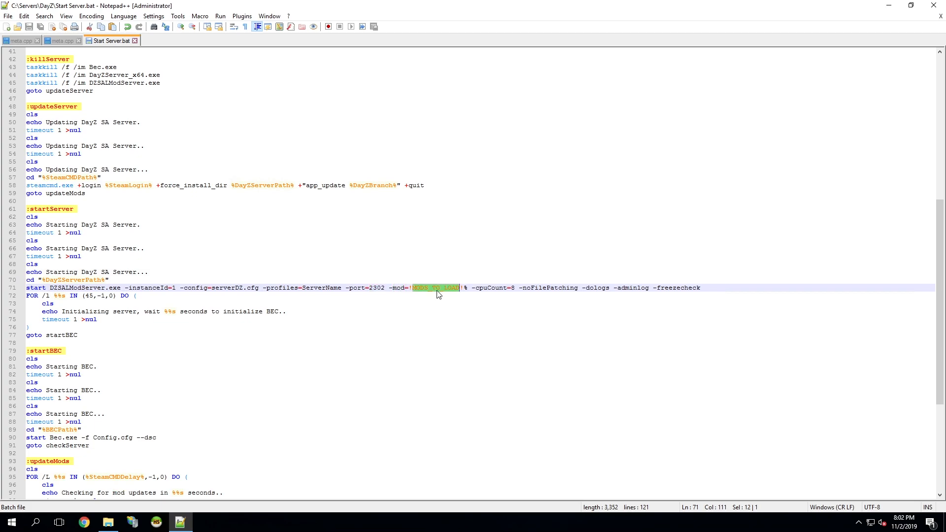
Review the cpuCount, noFilePatching, dologs, adminlog and freezecheck parameters on the server launch line.
double_click(490, 289)
click(549, 288)
double_click(550, 289)
double_click(598, 288)
double_click(632, 287)
click(688, 288)
double_click(687, 288)
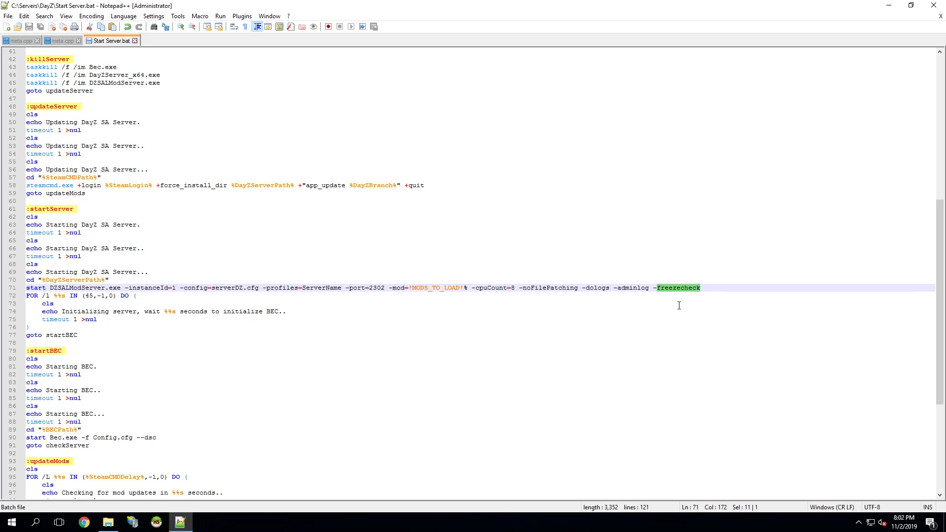
Trace the startBEC section and its jump back to checkServer near the beginning of the script.
scroll(137, 321, down, 4)
double_click(121, 240)
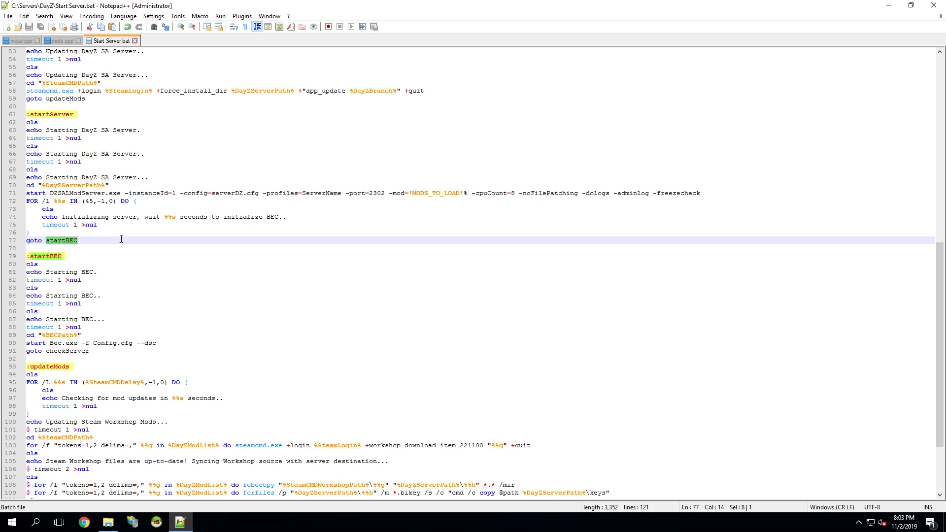
scroll(119, 348, down, 1)
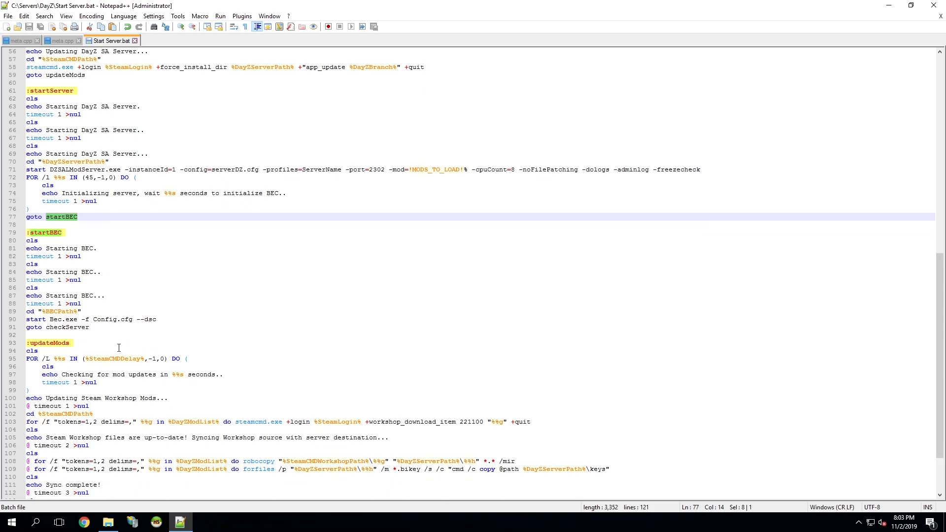
double_click(77, 326)
scroll(117, 300, up, 18)
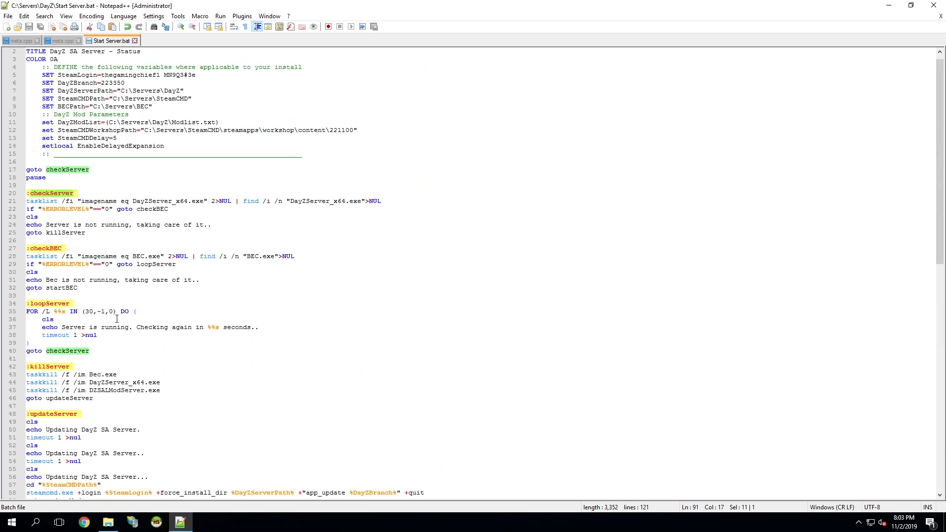
scroll(117, 300, up, 1)
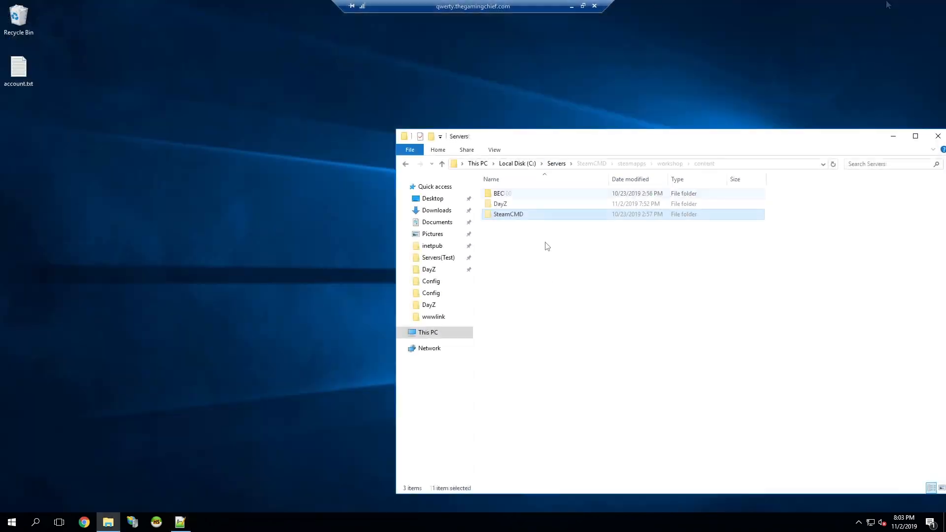
Switch to File Explorer and run Start Server.bat from the C:\Servers\DayZ folder.
double_click(536, 204)
drag(549, 133, 486, 116)
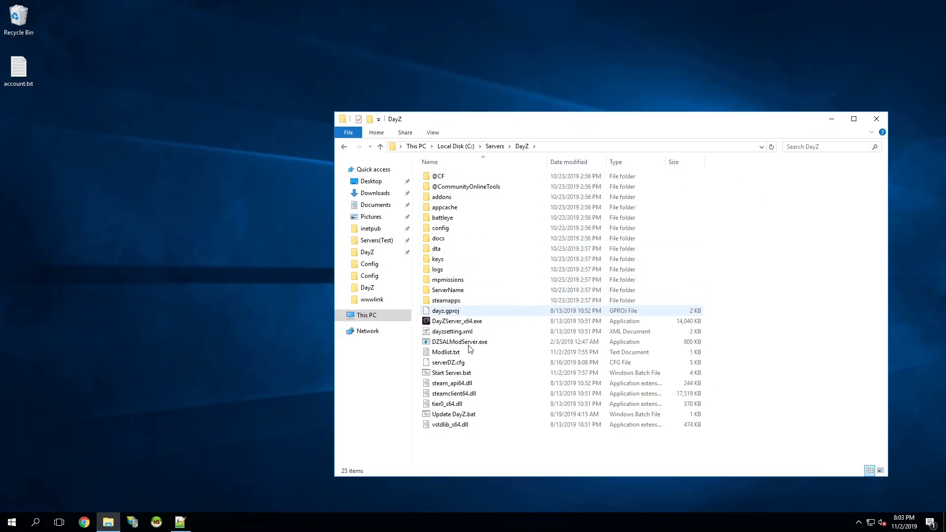
double_click(482, 377)
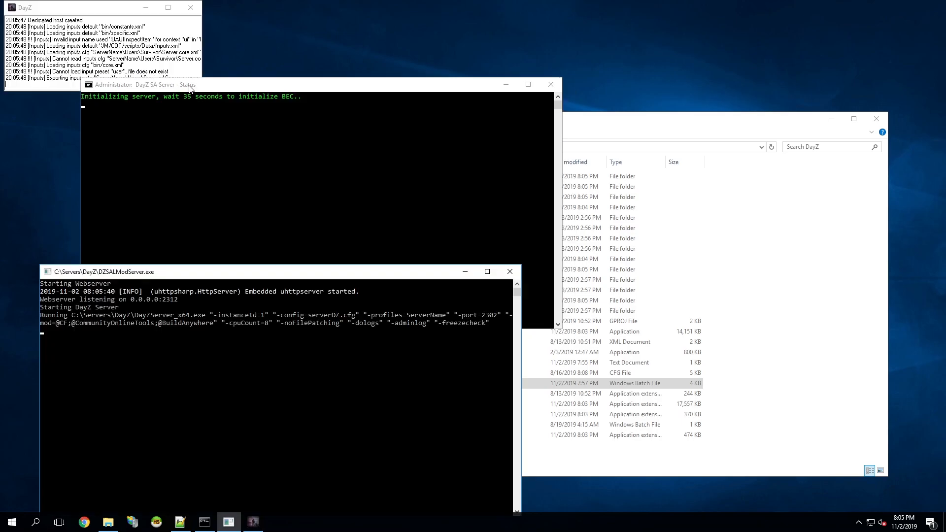
Rearrange the server status window and widen the DayZ console window.
drag(186, 88, 137, 111)
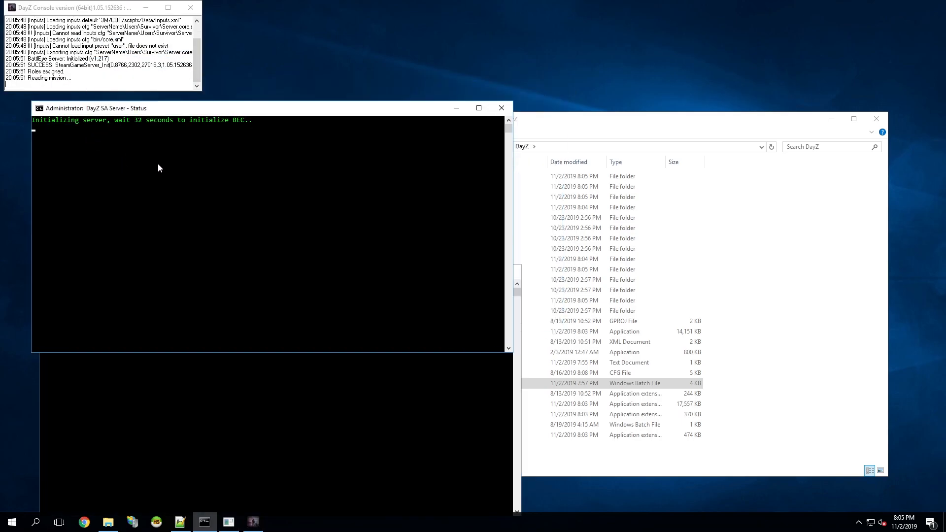
click(277, 384)
click(163, 45)
drag(202, 44, 322, 41)
click(367, 34)
click(816, 284)
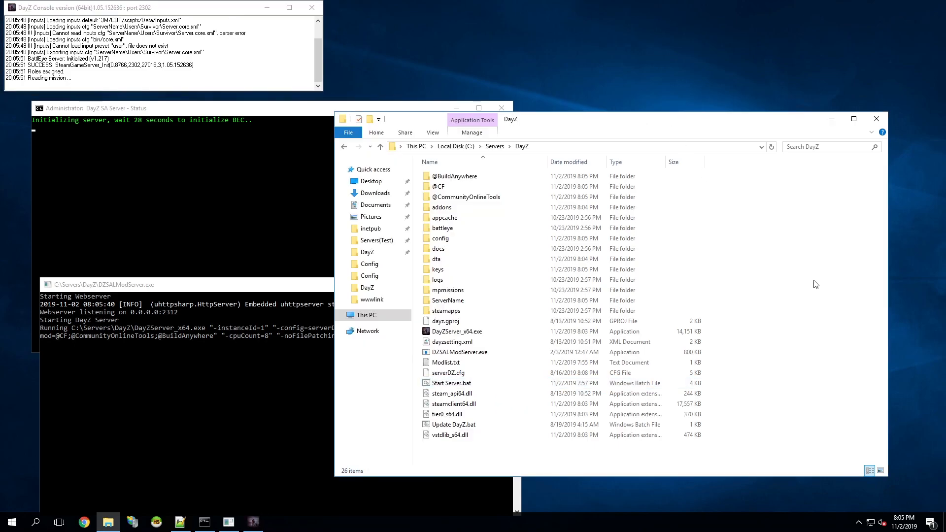
double_click(493, 176)
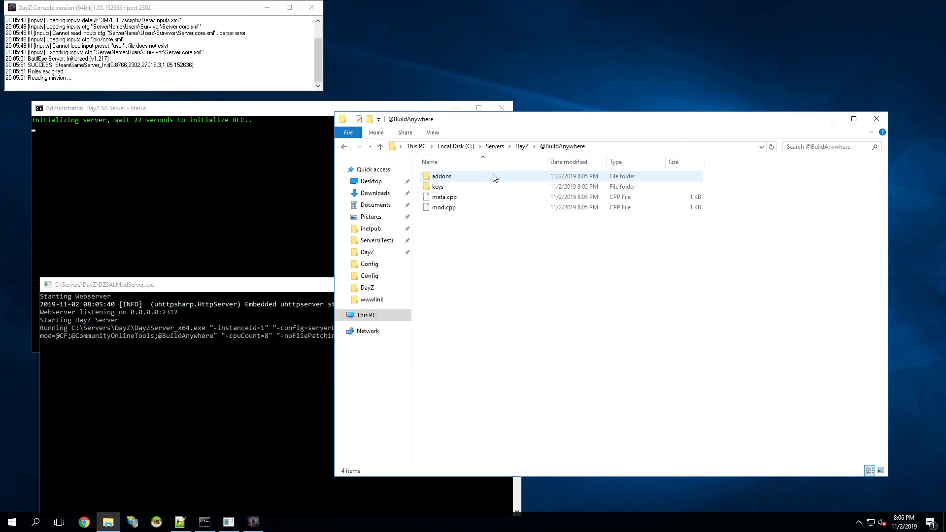
click(522, 146)
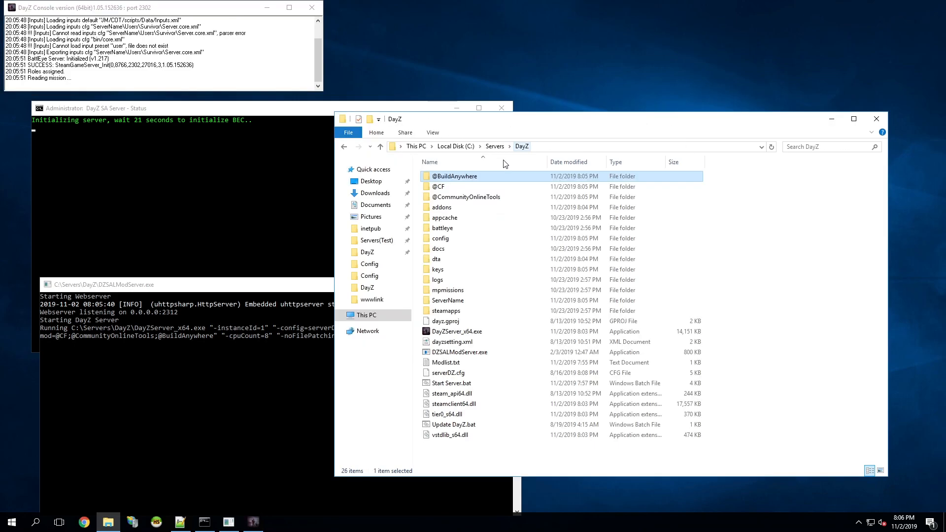
double_click(478, 190)
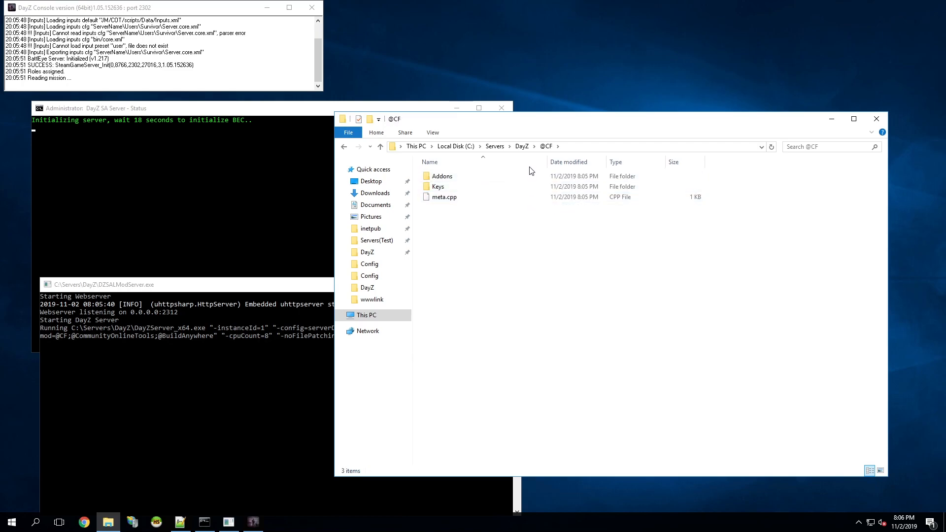
click(522, 146)
click(483, 274)
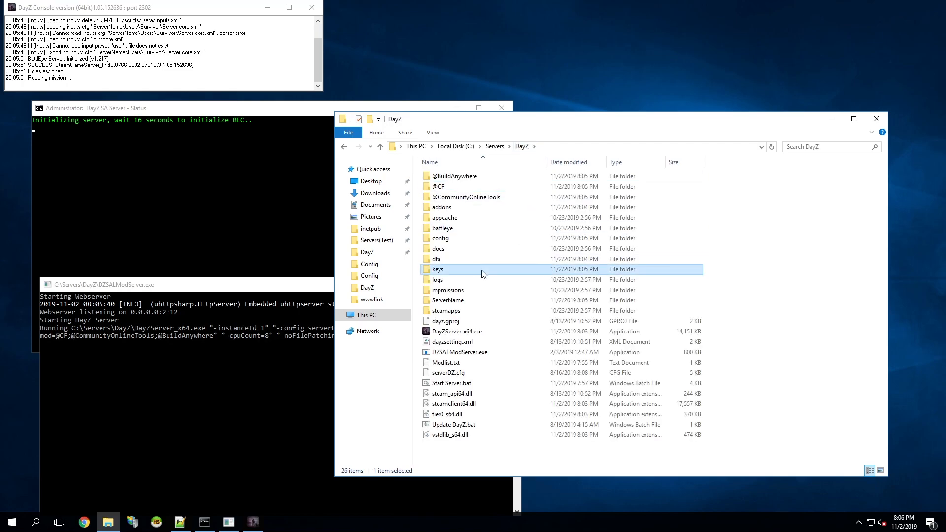
double_click(483, 274)
drag(495, 222, 506, 241)
click(521, 146)
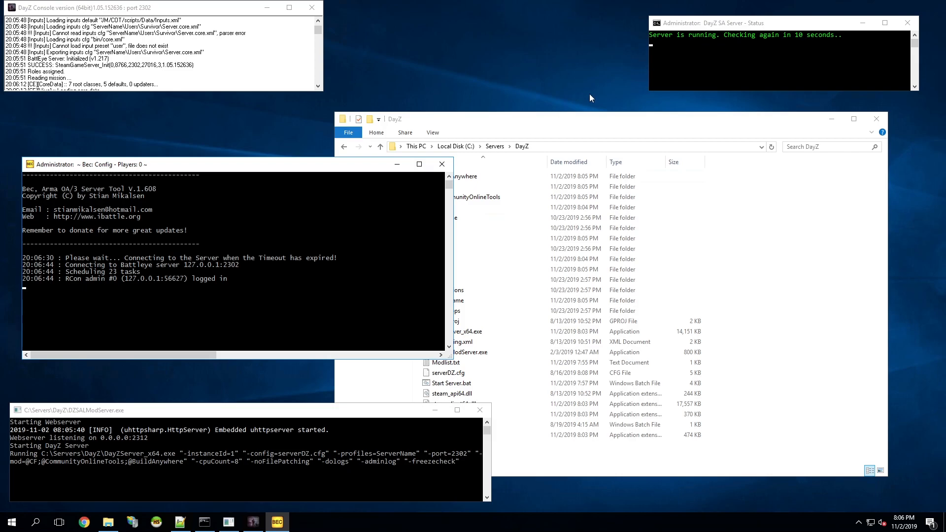
Close the BEC window to test its automatic restart, and shrink the relaunched BEC console.
click(695, 25)
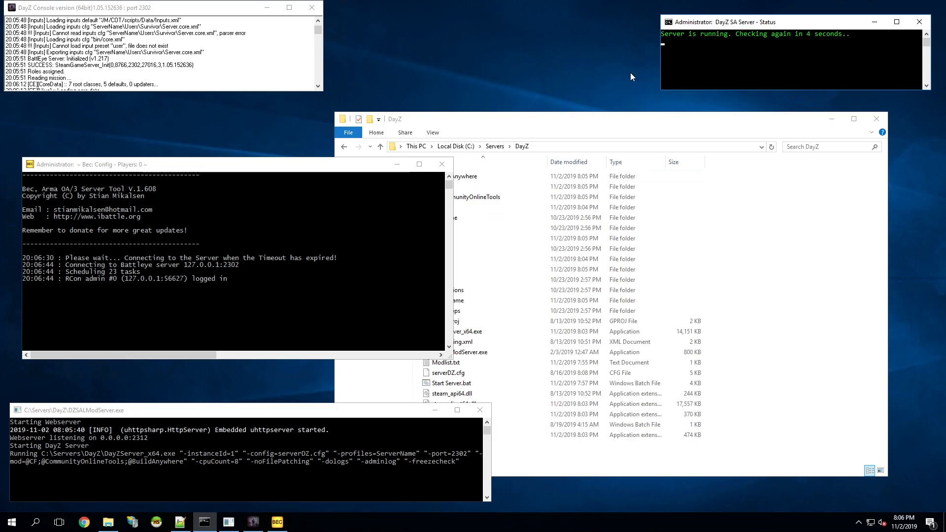
click(441, 165)
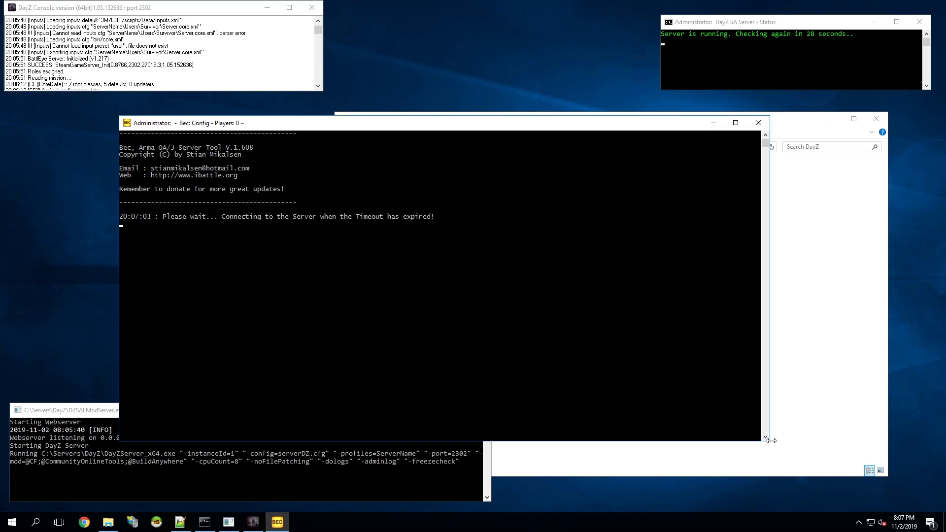
drag(774, 446, 553, 367)
click(529, 365)
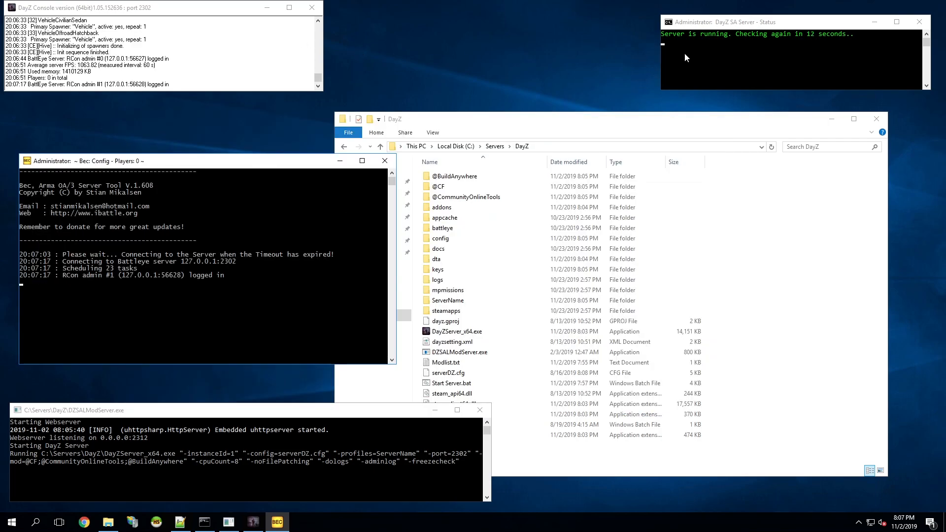
Close the server status, DayZ console, BEC and DZSALModServer windows to shut the server down.
click(920, 25)
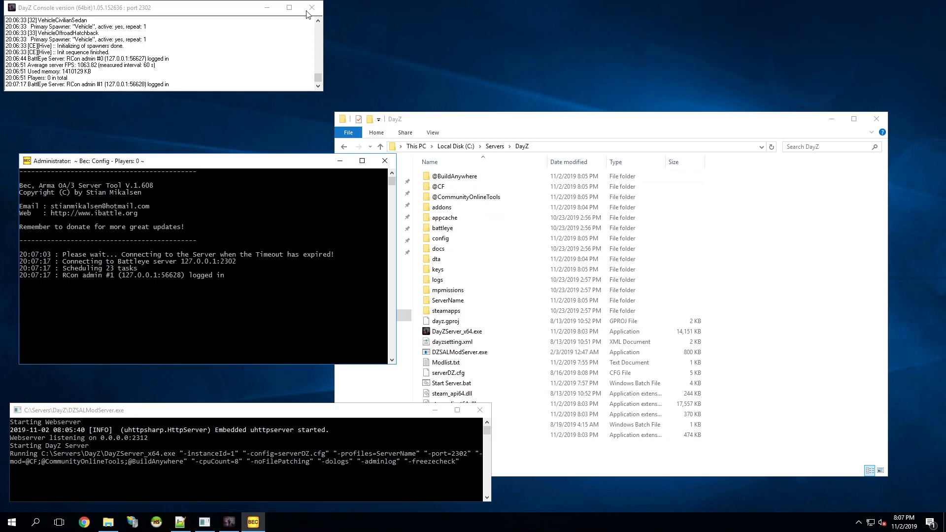
click(315, 8)
click(384, 160)
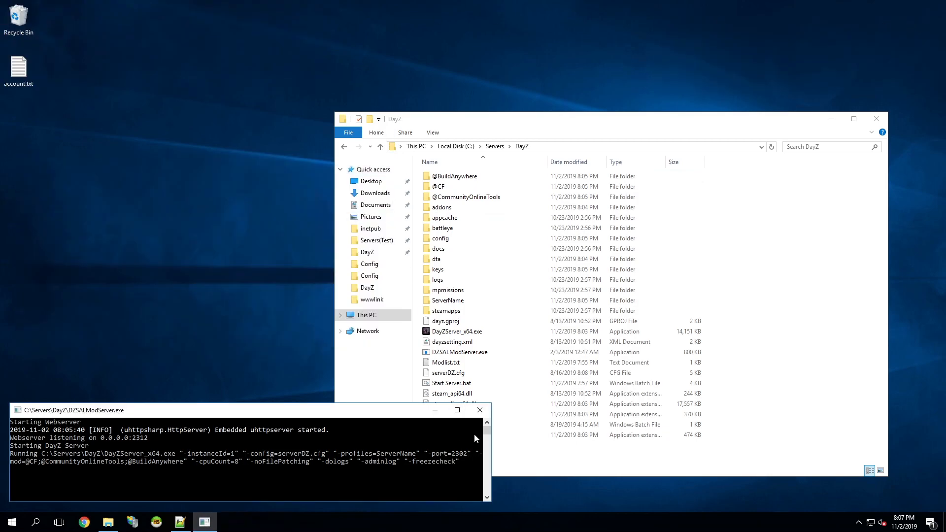
click(480, 410)
Start the server again by running Start Server.bat from the DayZ folder.
click(208, 279)
drag(219, 193, 341, 347)
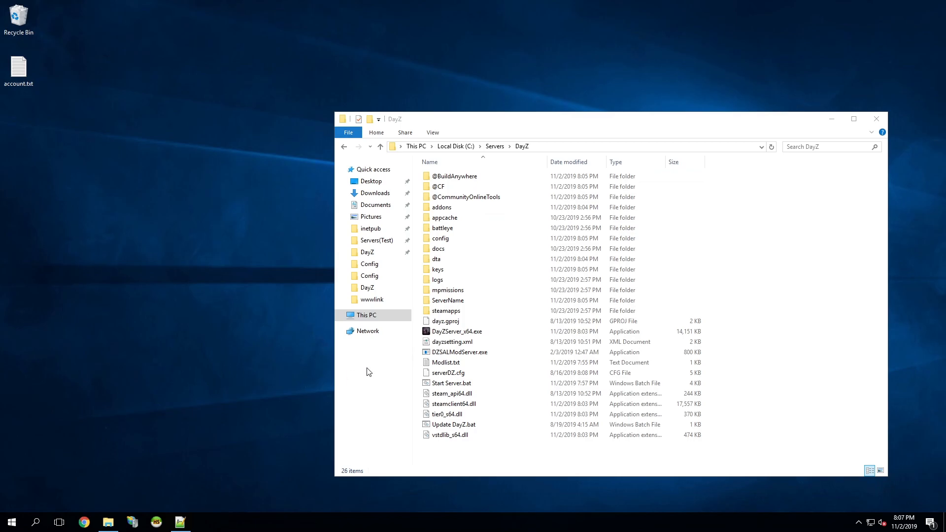
click(449, 385)
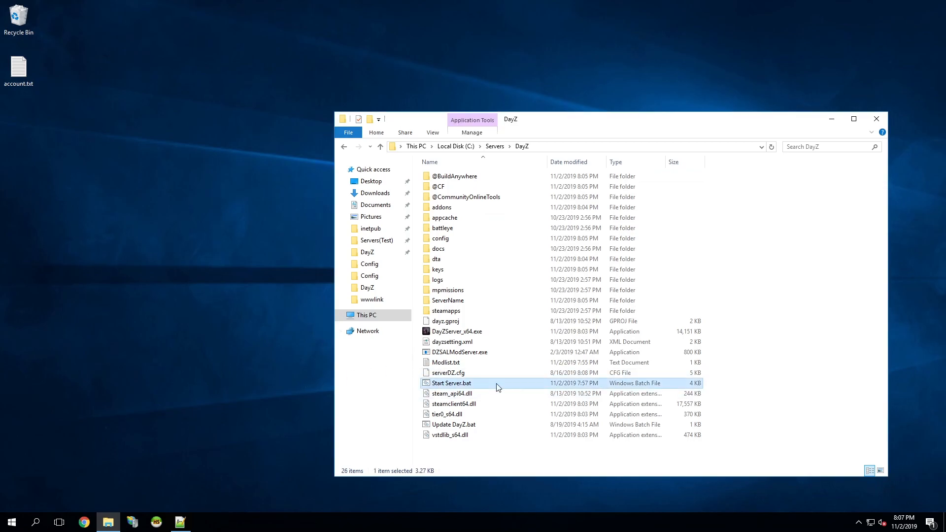
double_click(496, 384)
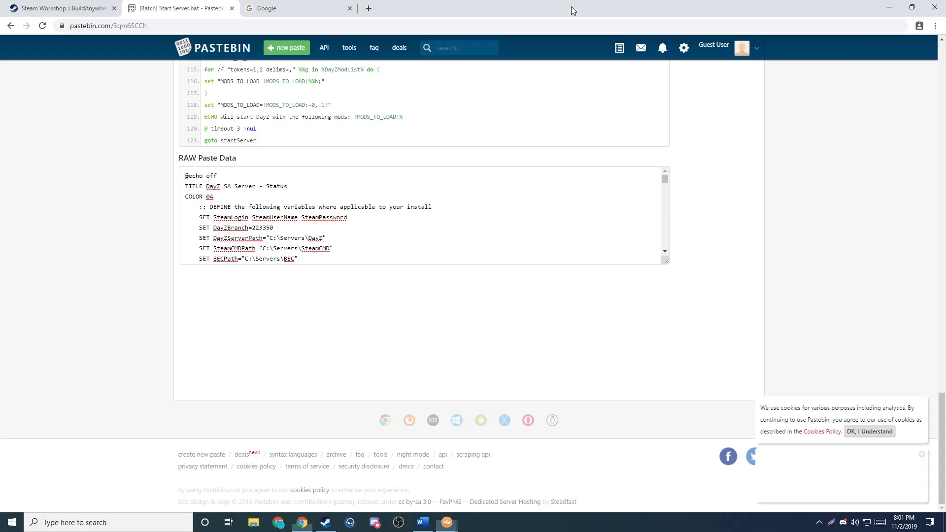
Minimize the browser on the local PC, search Windows for "dz" and launch DZSALauncher.
click(889, 7)
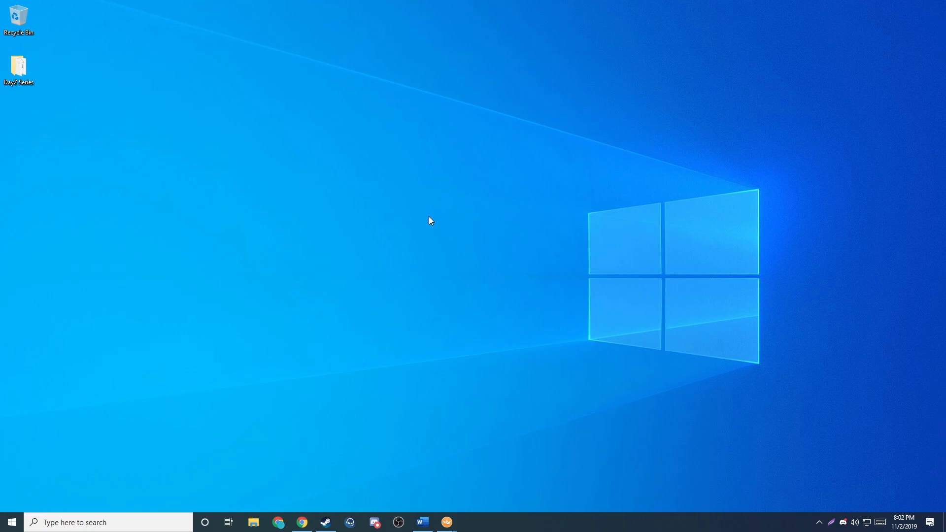
key(super)
text(dz)
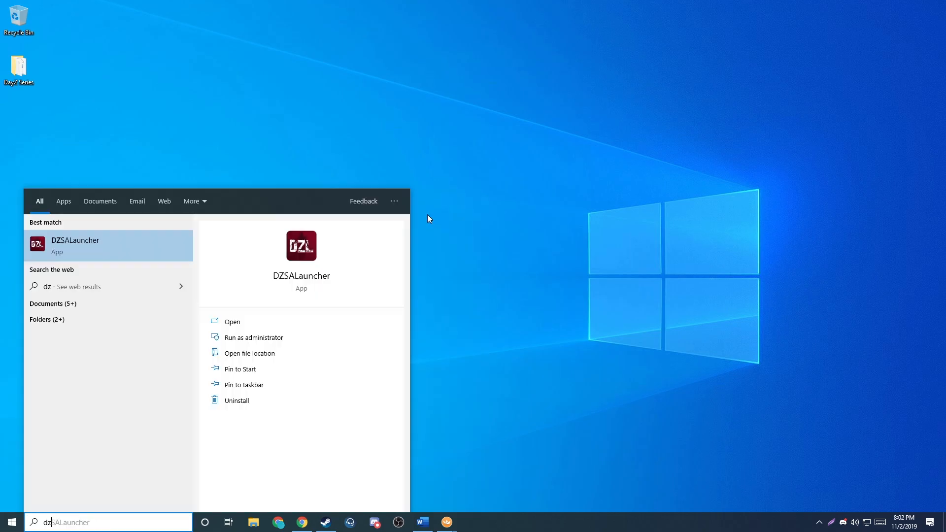
click(92, 246)
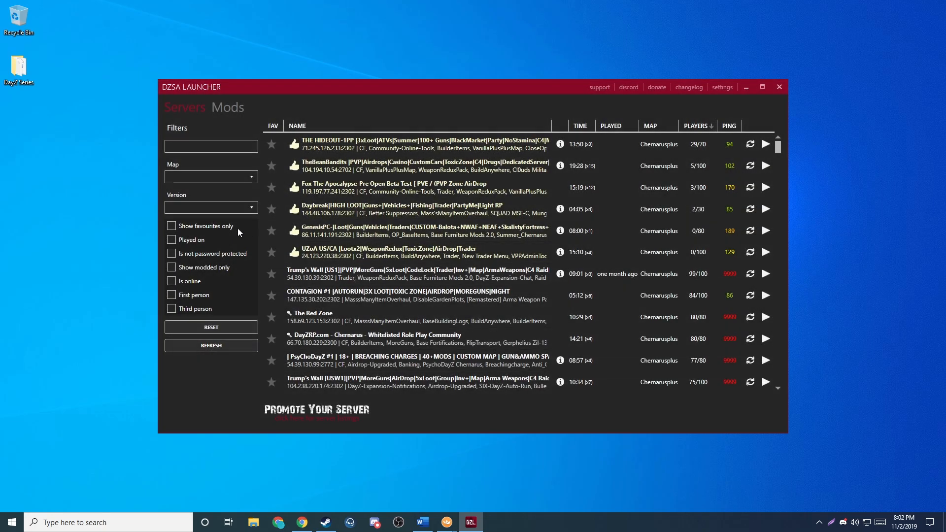
Filter the server list by "TGC" and join TGC's Test Server.
click(201, 151)
text(TGC)
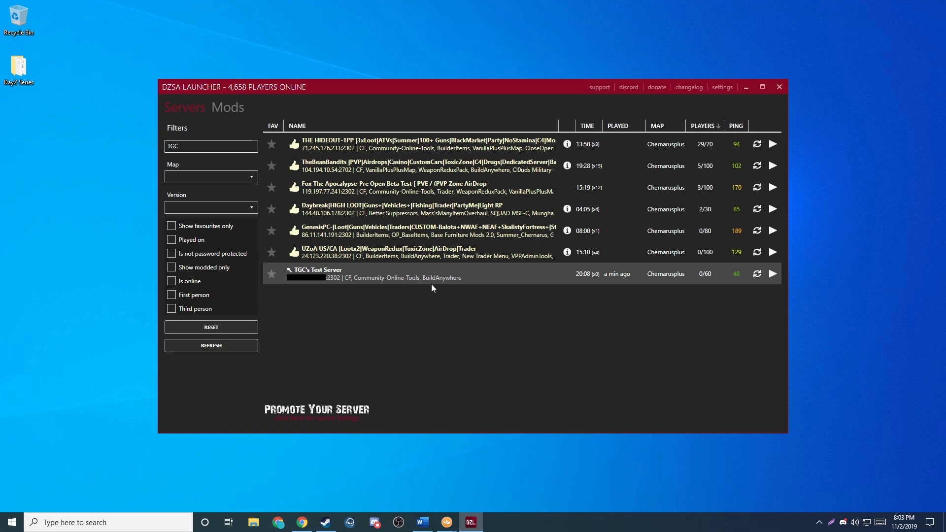
click(773, 274)
click(750, 290)
click(564, 284)
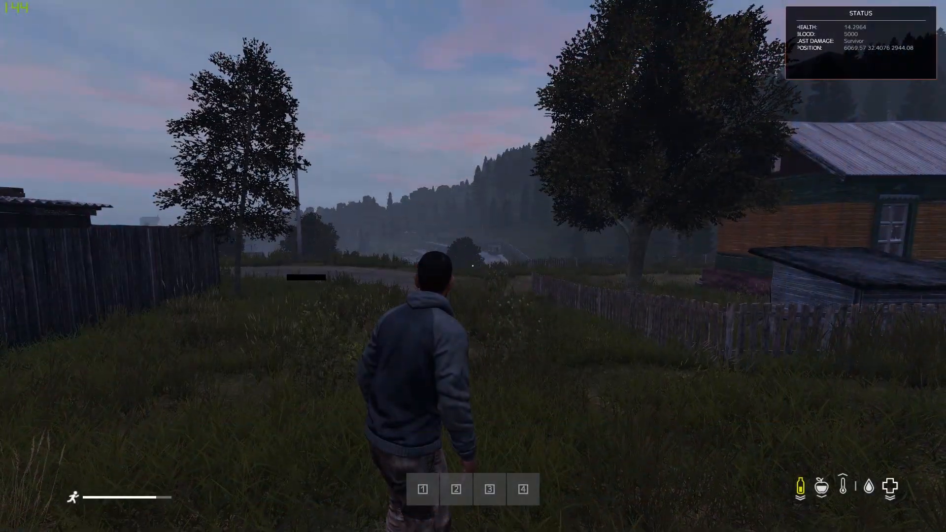
Toggle on Community Online Tools in the game and run the character around the map.
key(End)
key(w)
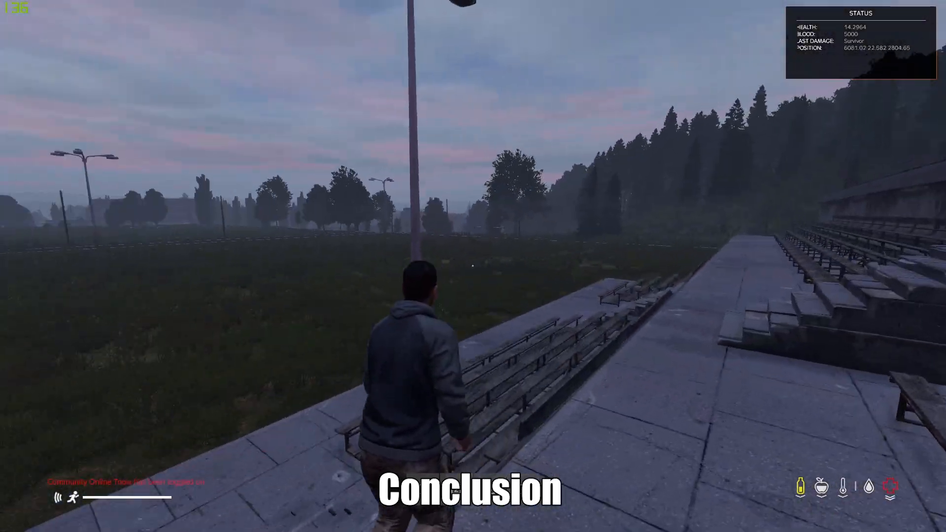
key(w)
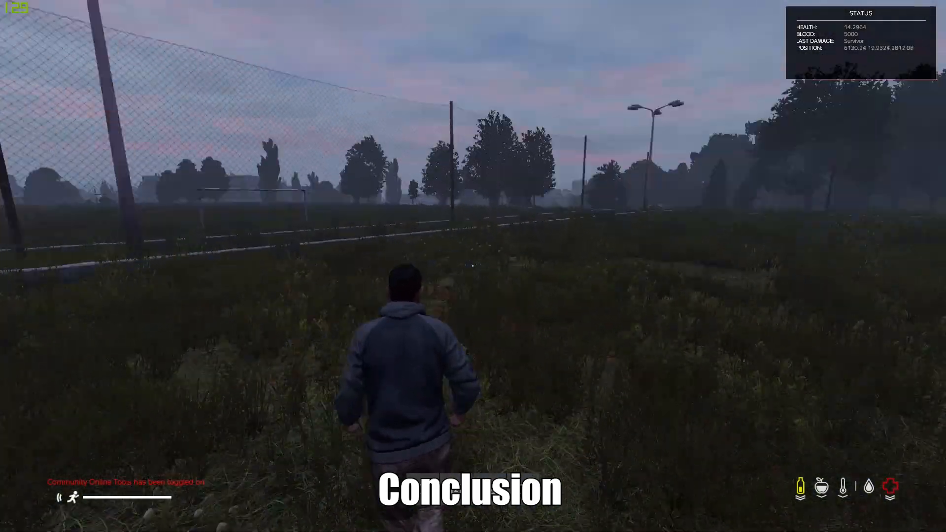
key(w)
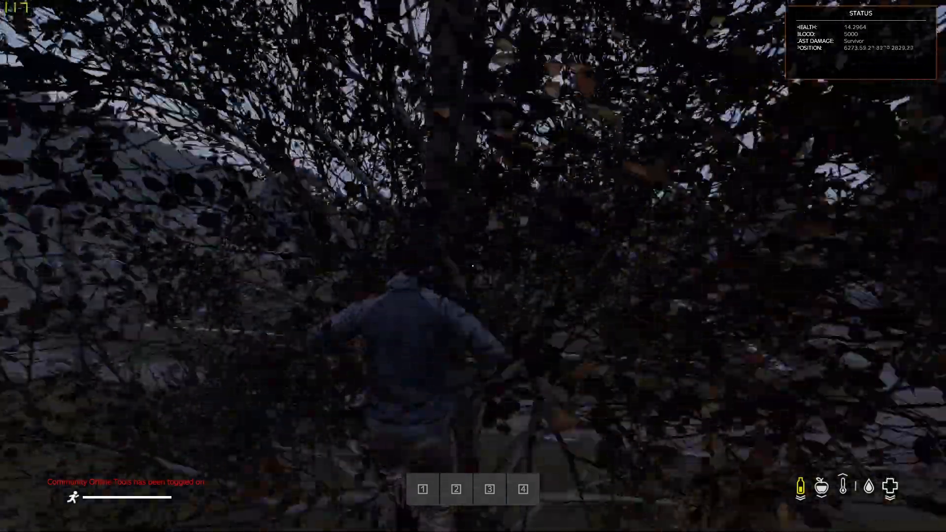
key(w)
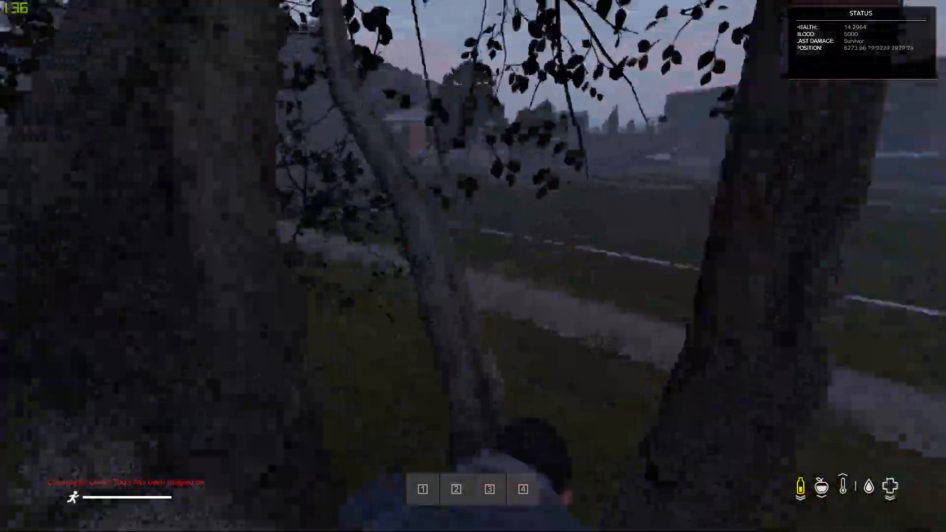
key(w)
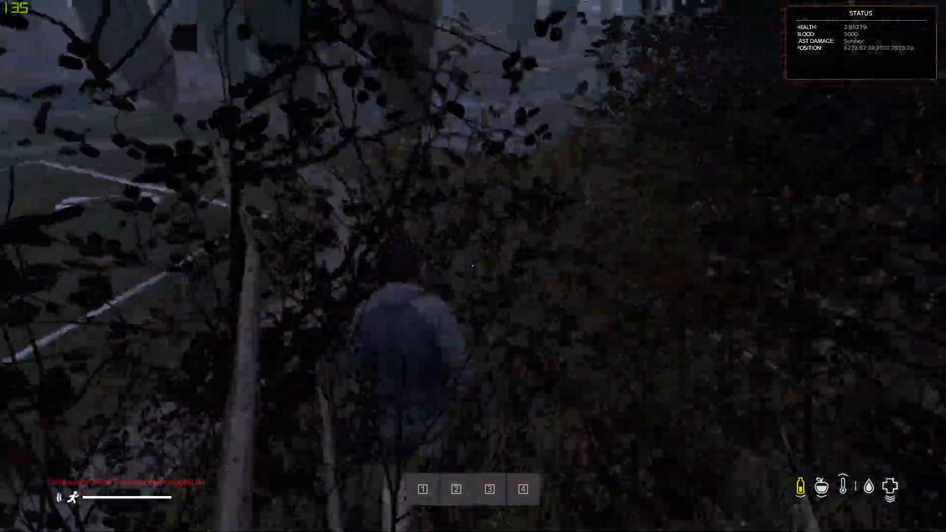
key(w)
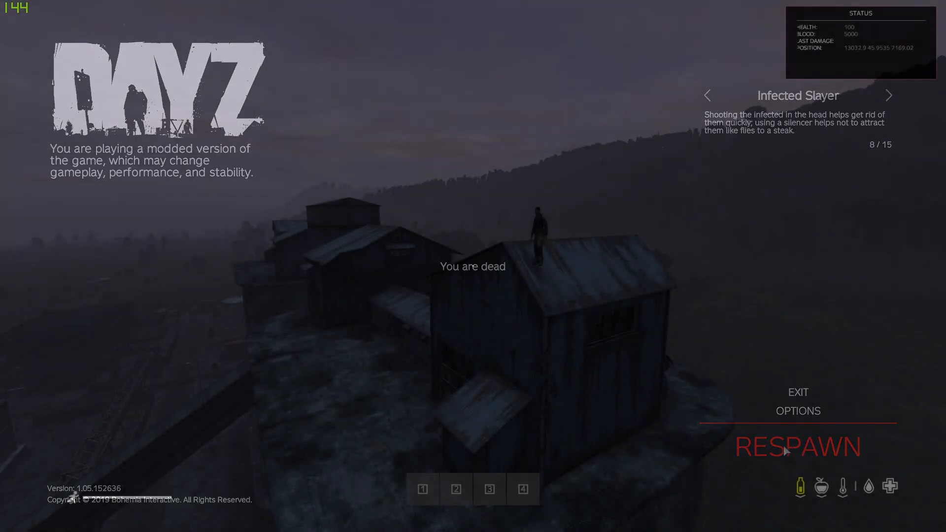
Respawn the dead character on the server.
click(812, 458)
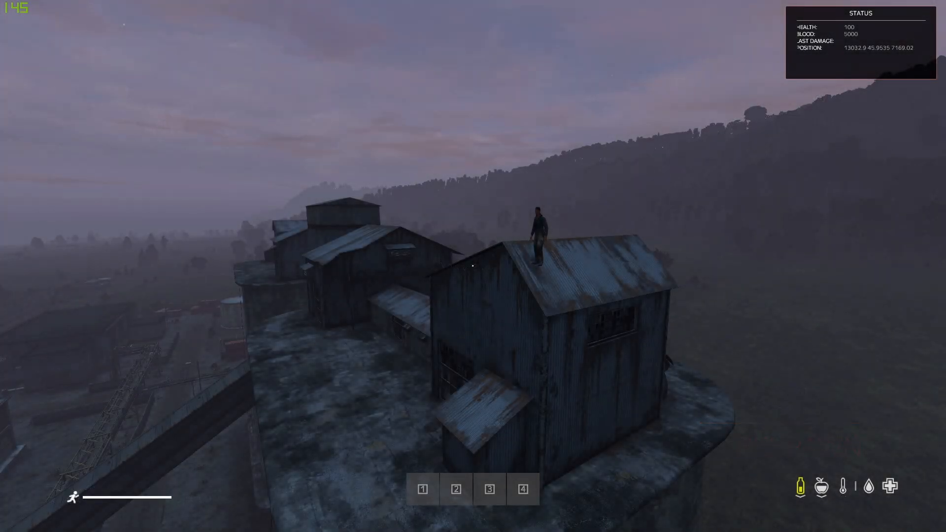